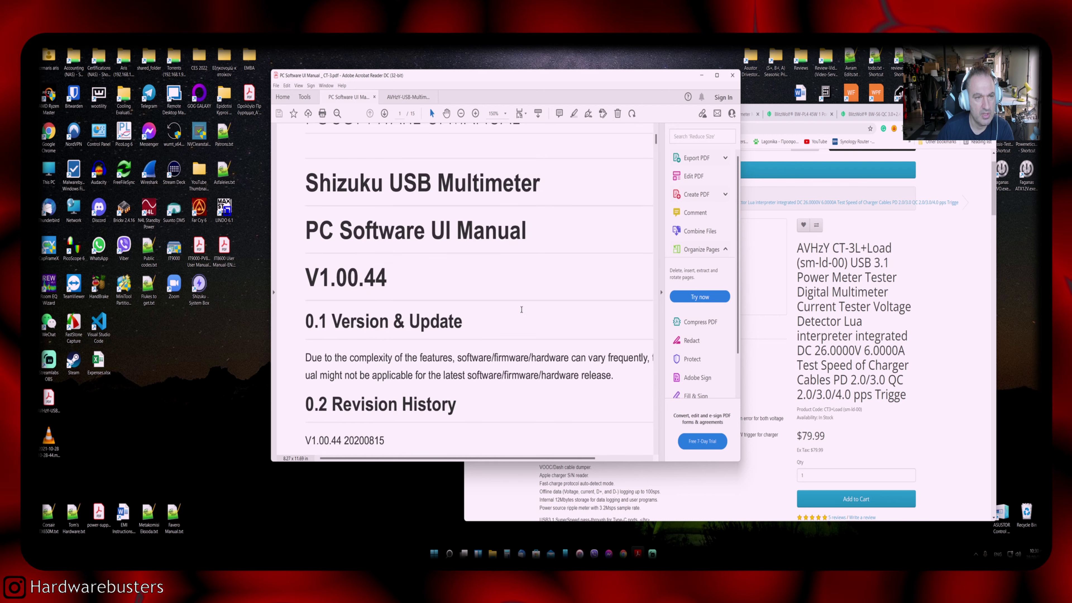
Step: Switch to the browser and view the AVHzY CT-3L+Load store page and the shared CT-3 folder in Google Drive
left_click(937, 110)
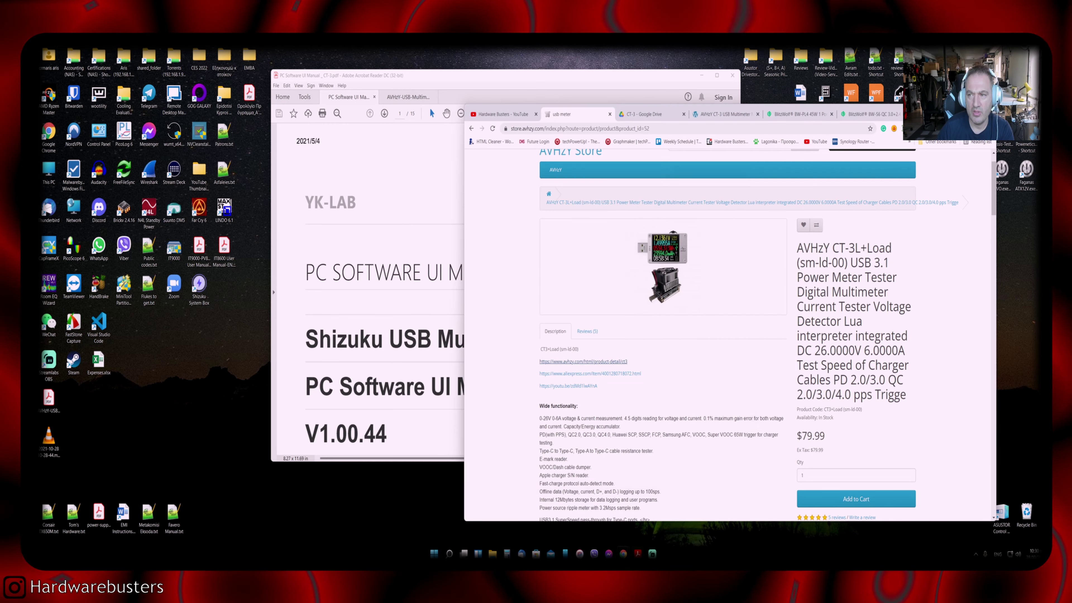
left_click_drag(937, 111, 847, 89)
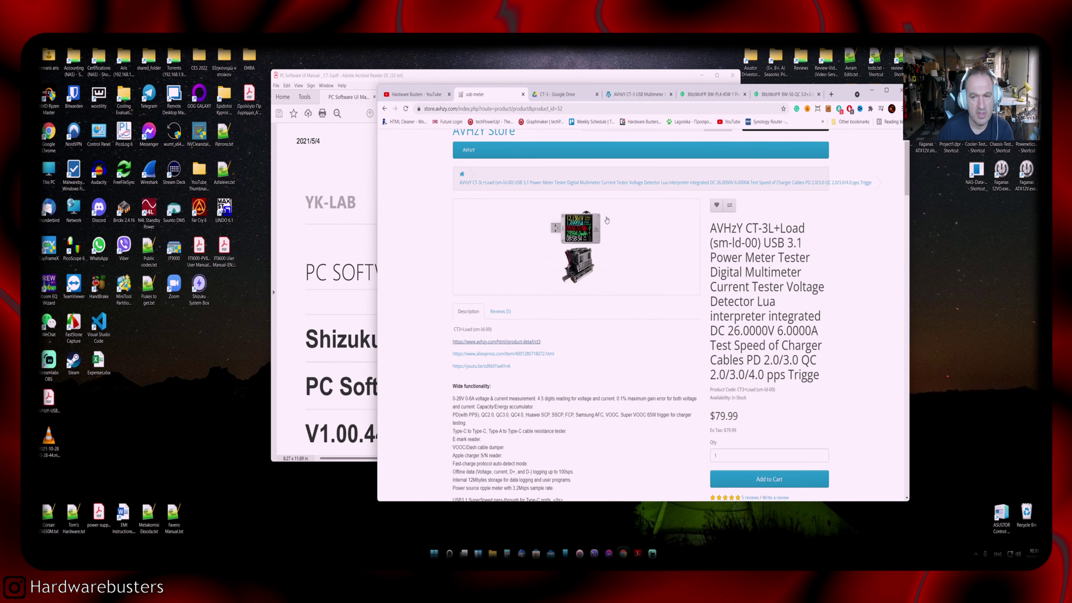
scroll(529, 148, "up", 1)
left_click(563, 96)
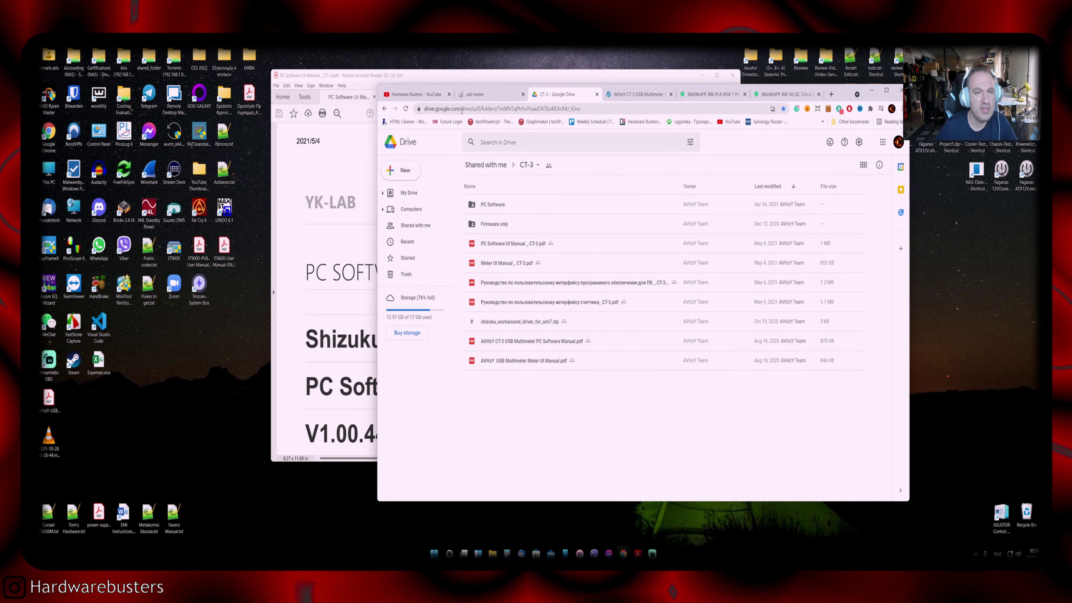
left_click(480, 95)
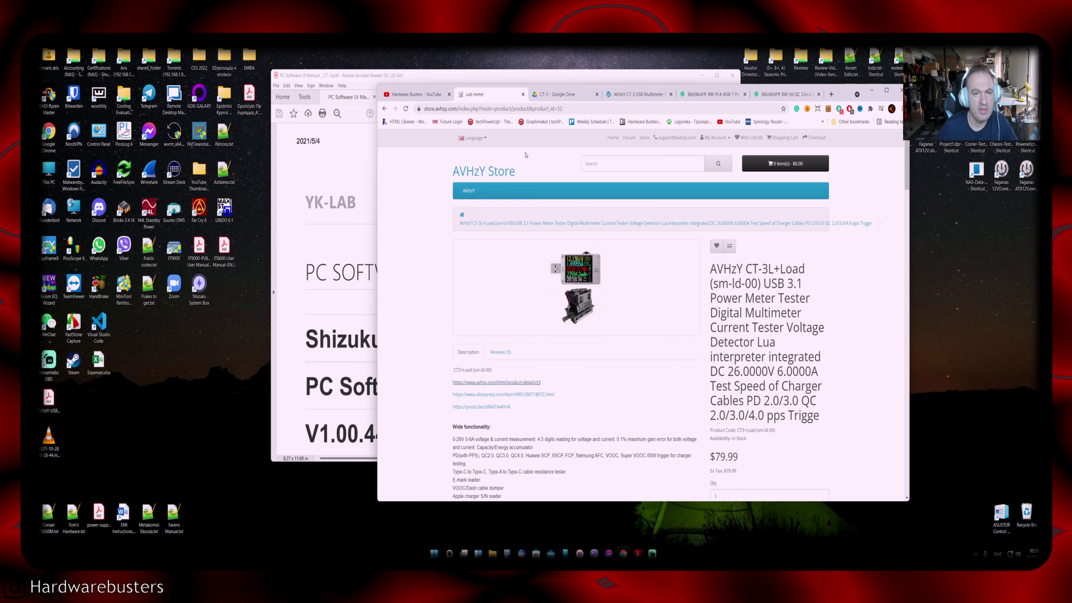
Step: Review the CT3 power meter tester's Banggood listing, checking its product images, the CT3+ Load type and the description
left_click(474, 264)
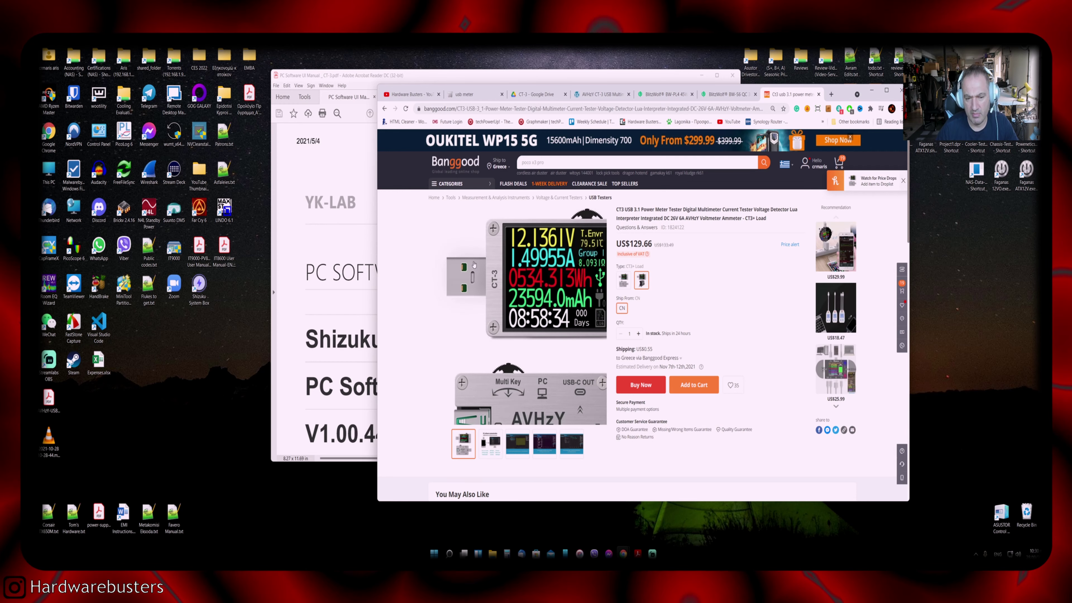
left_click(489, 445)
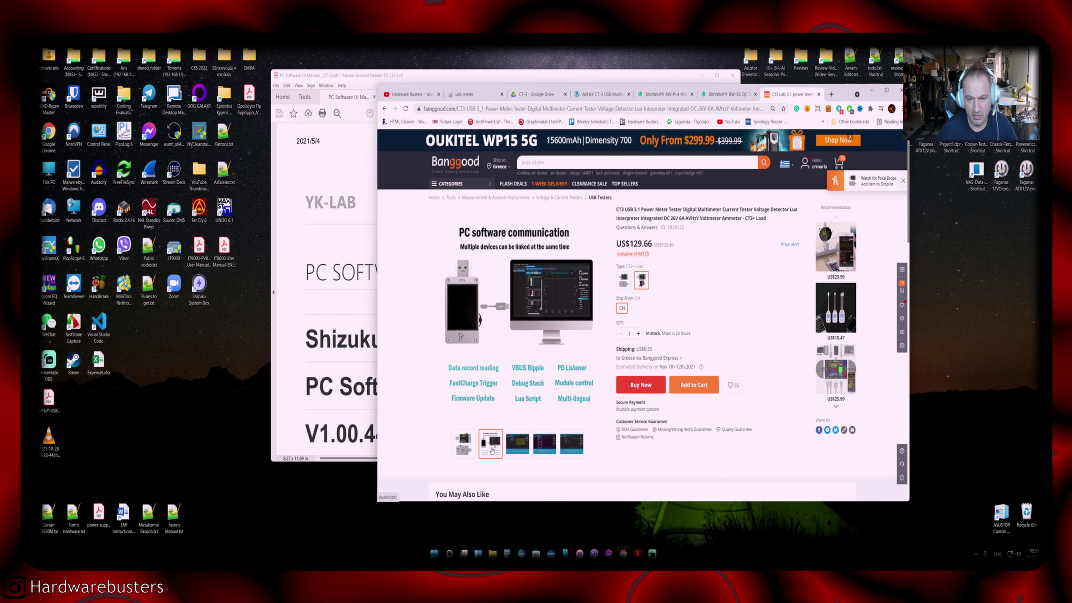
left_click(518, 443)
left_click(646, 284)
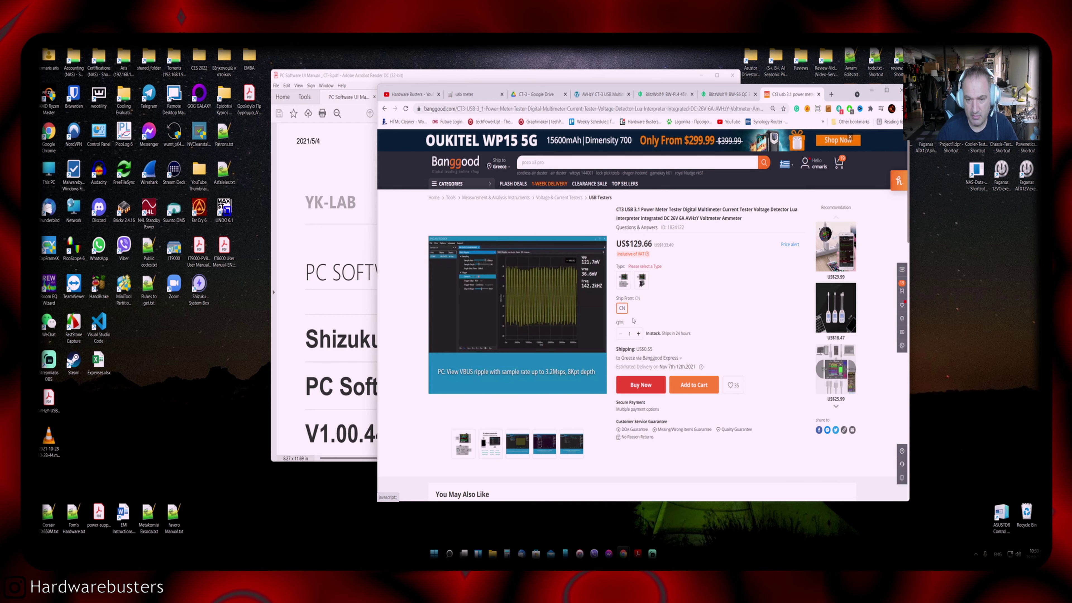
left_click(640, 281)
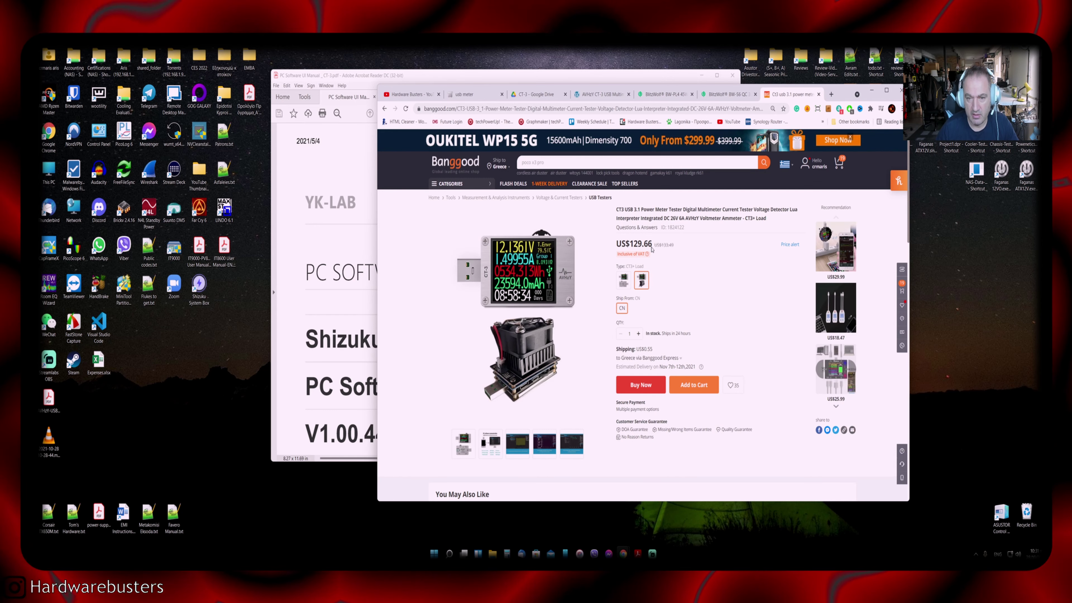
scroll(535, 368, "down", 10)
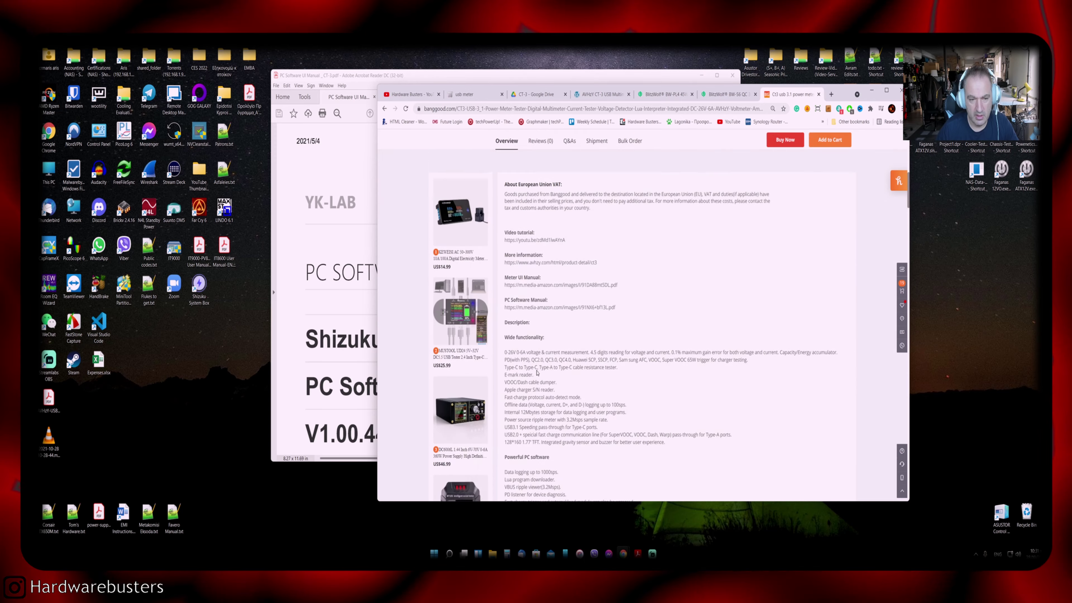
scroll(536, 371, "up", 10)
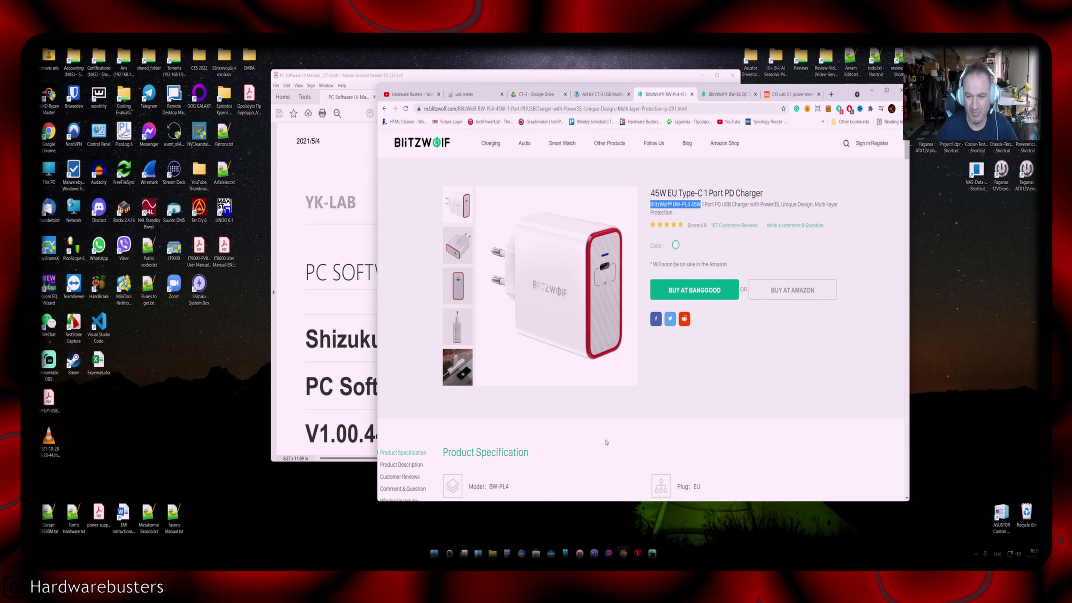
Step: Look through the BlitzWolf BW-PL4 45W charger's product page and minimize the browser
scroll(591, 452, "down", 10)
scroll(639, 455, "down", 3)
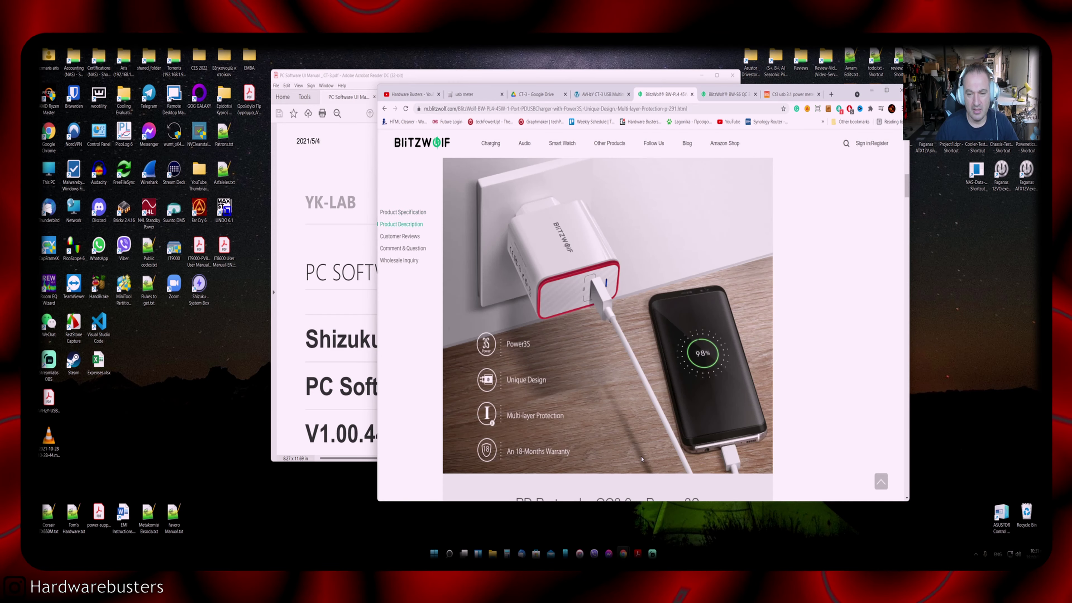
scroll(640, 455, "up", 13)
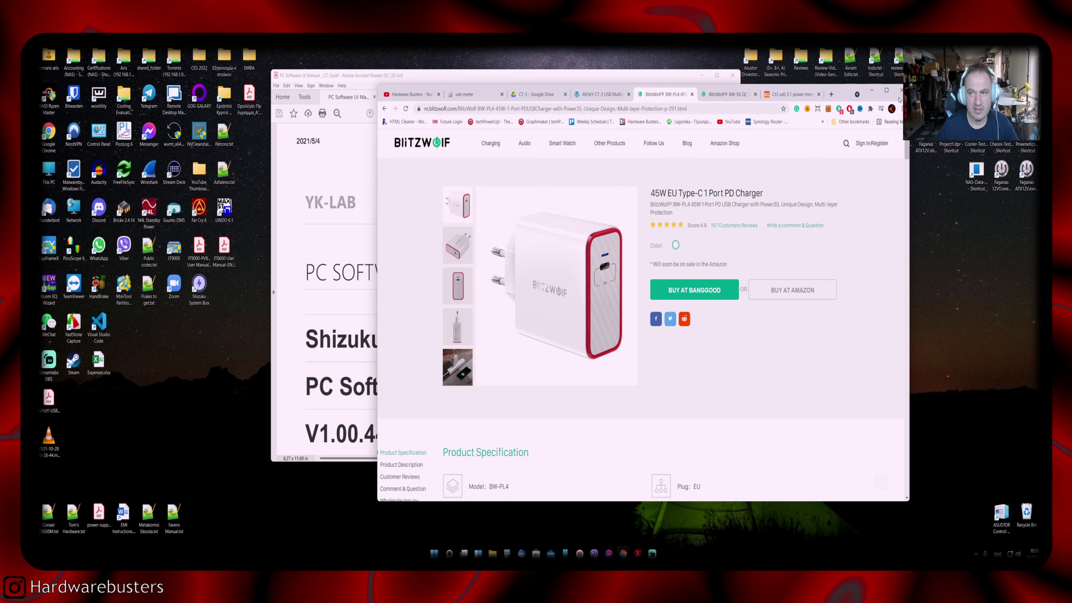
left_click(872, 91)
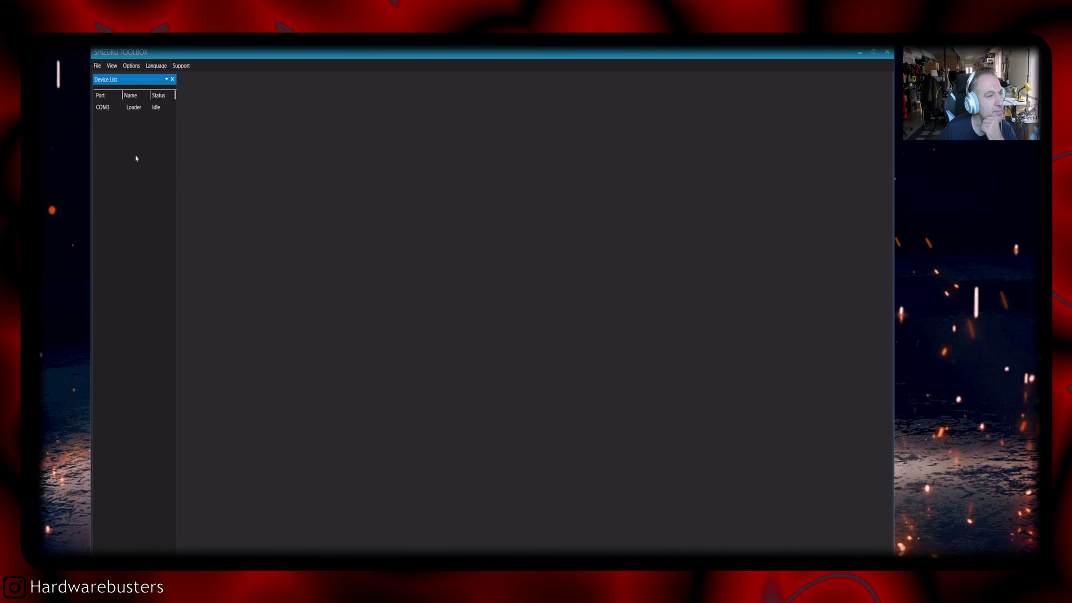
Step: In Shizuku Toolbox, connect to the Loader device on COM3 and show its basic recording settings
left_click(110, 111)
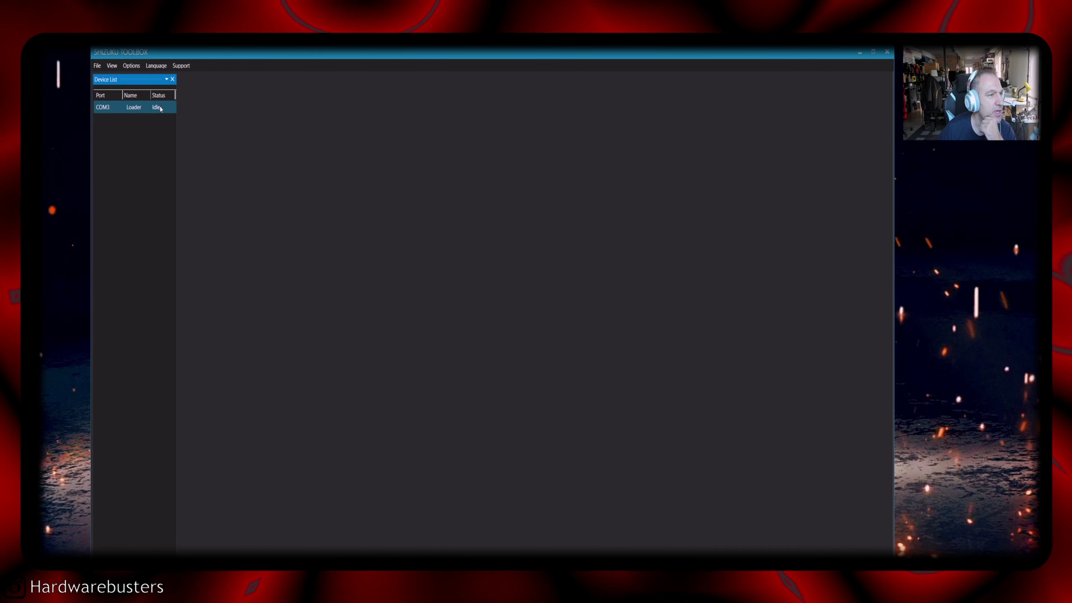
double_click(107, 108)
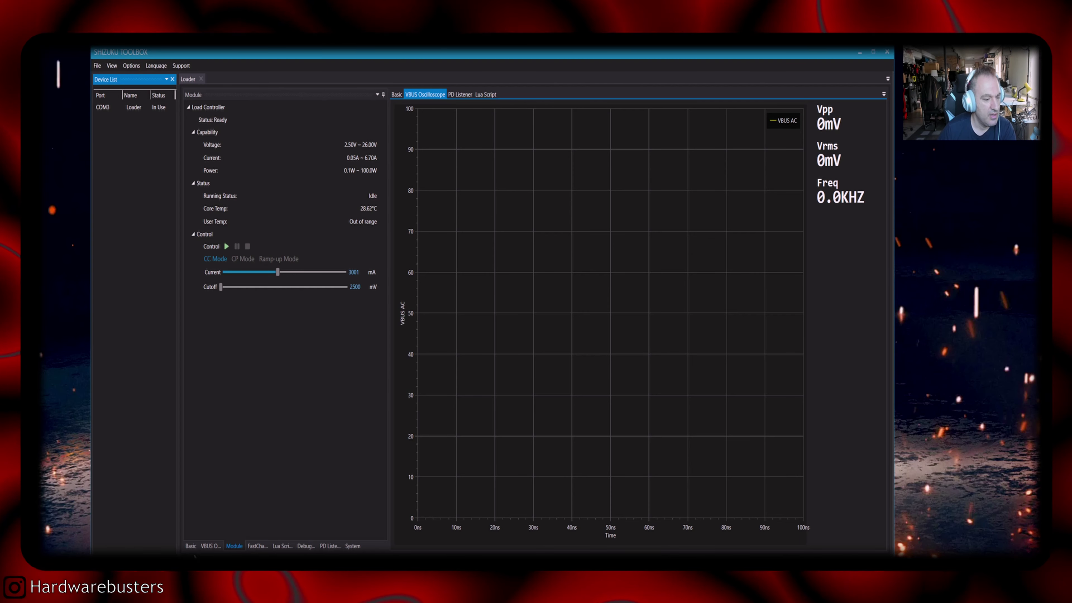
left_click(191, 545)
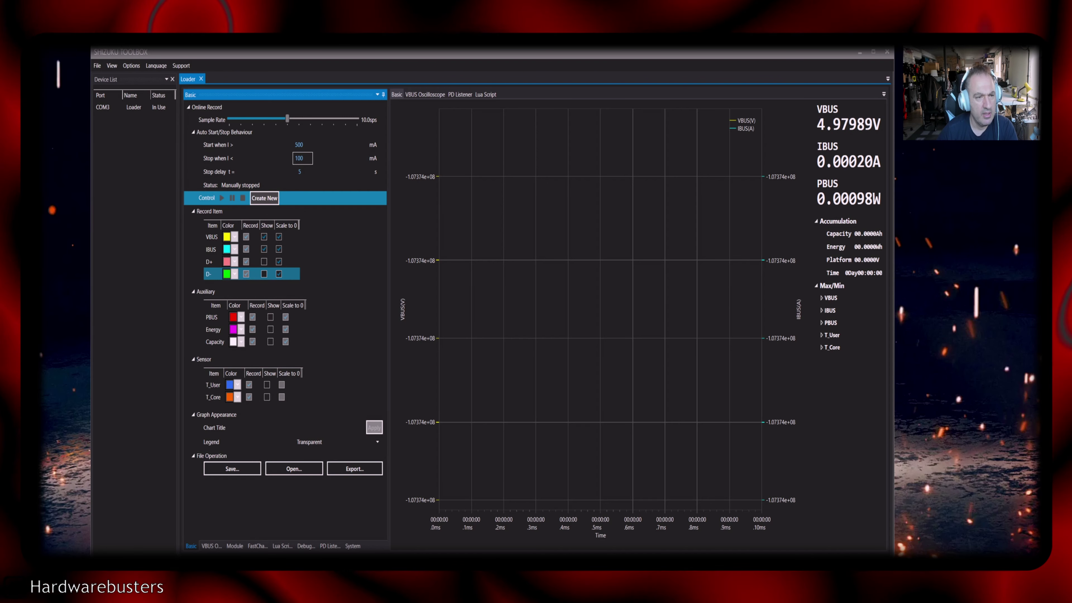
Step: Set the automatic start and stop current thresholds to 0 mA and restart the online recording
left_click(222, 198)
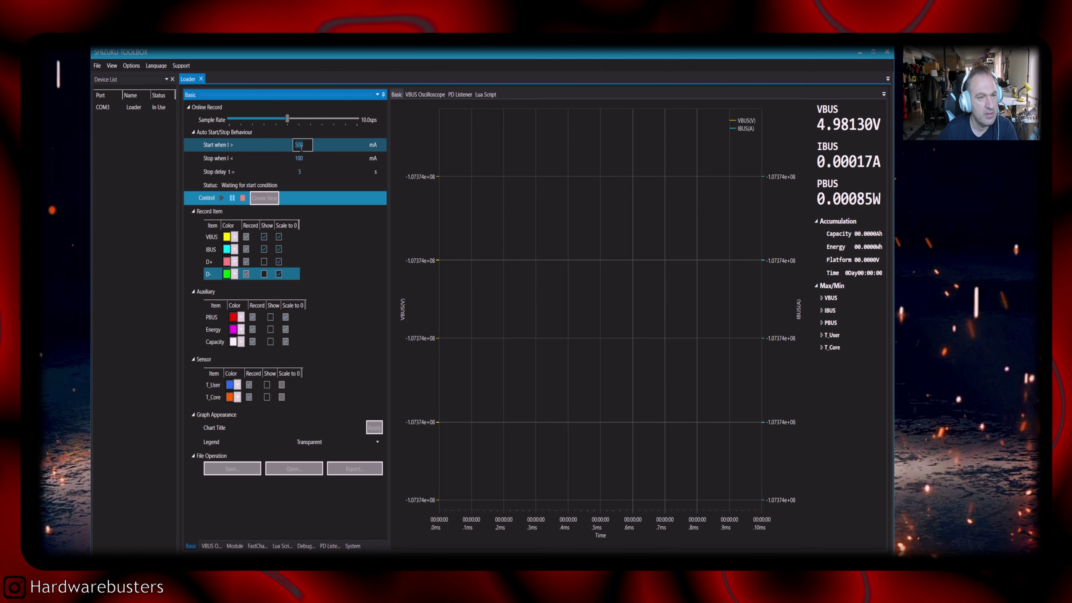
type("0")
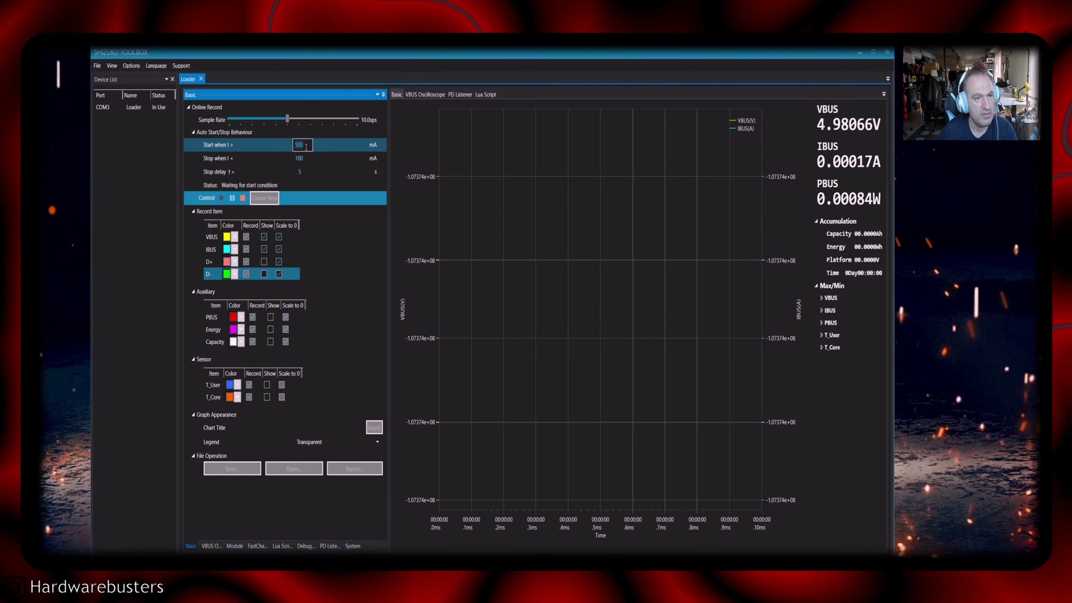
left_click(301, 159)
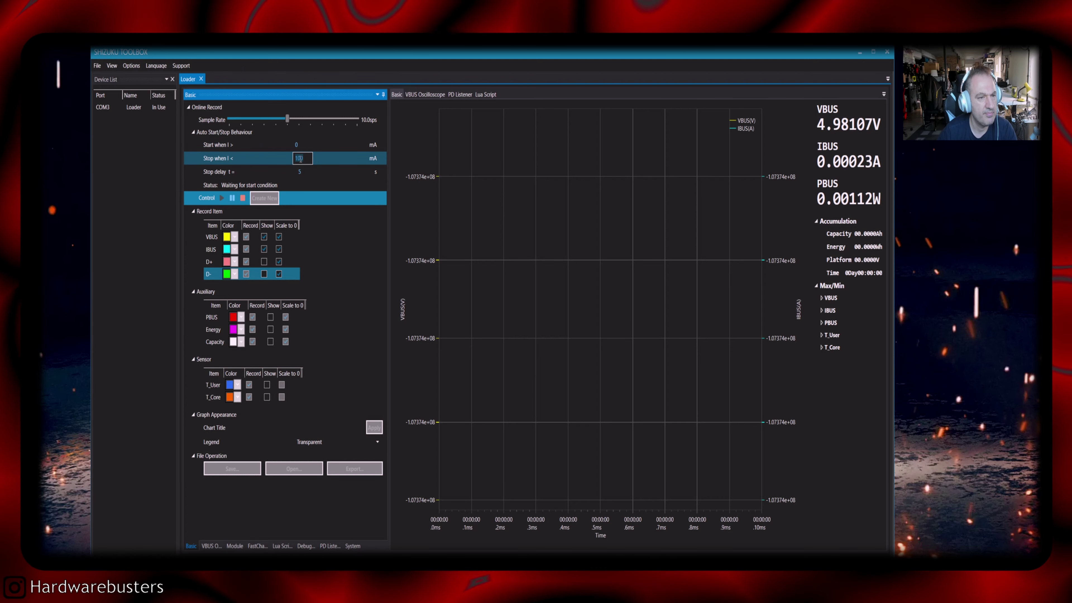
type("0")
left_click(242, 197)
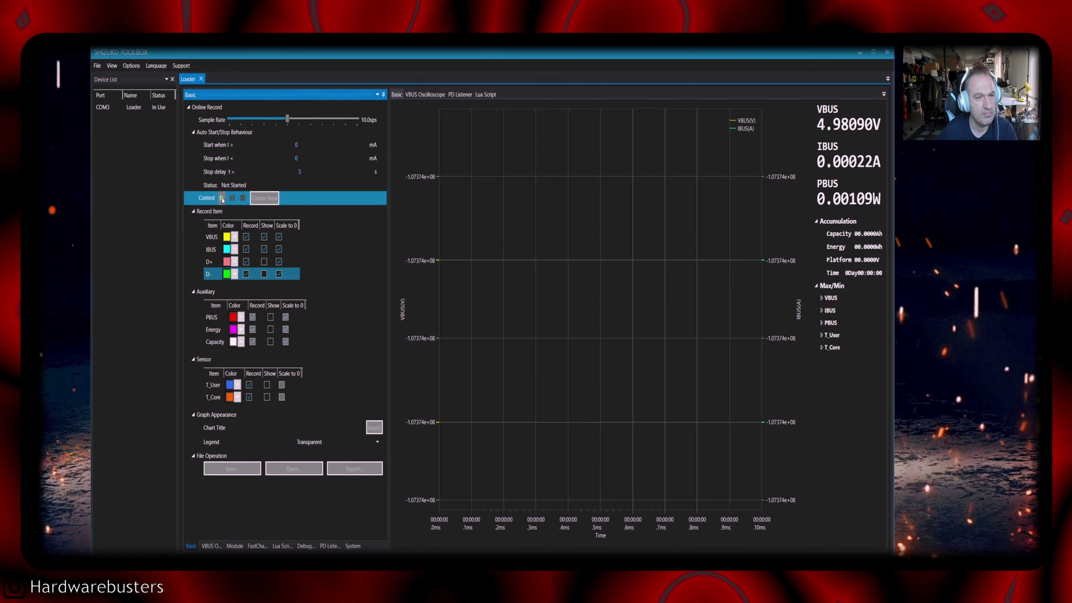
left_click(222, 198)
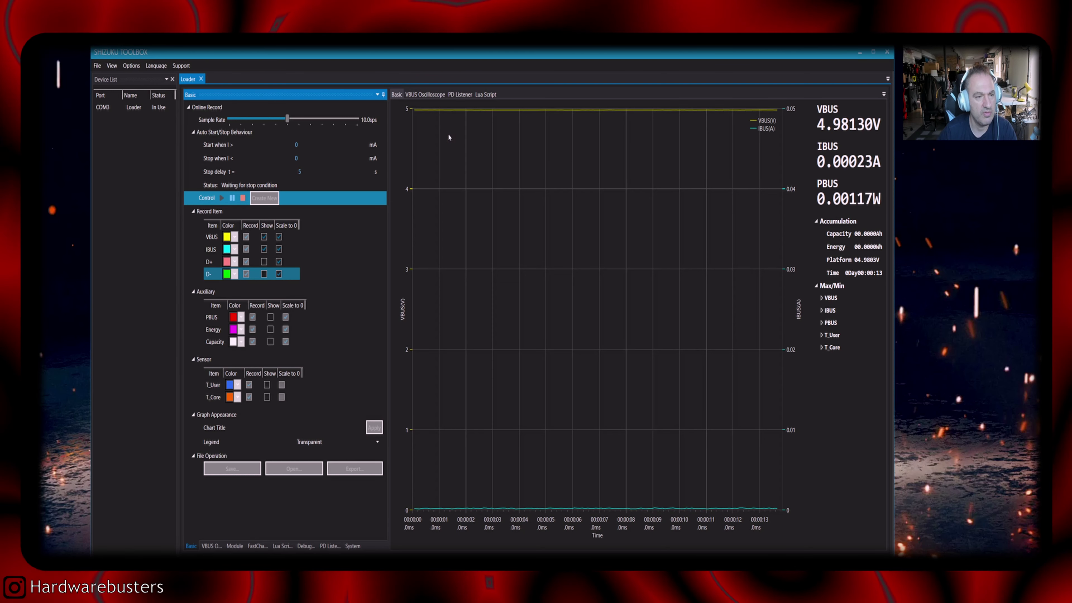
Step: Stop the recording, set the start threshold to 500 mA and the stop threshold to 100 mA, and start a new recording
left_click(243, 198)
type("500")
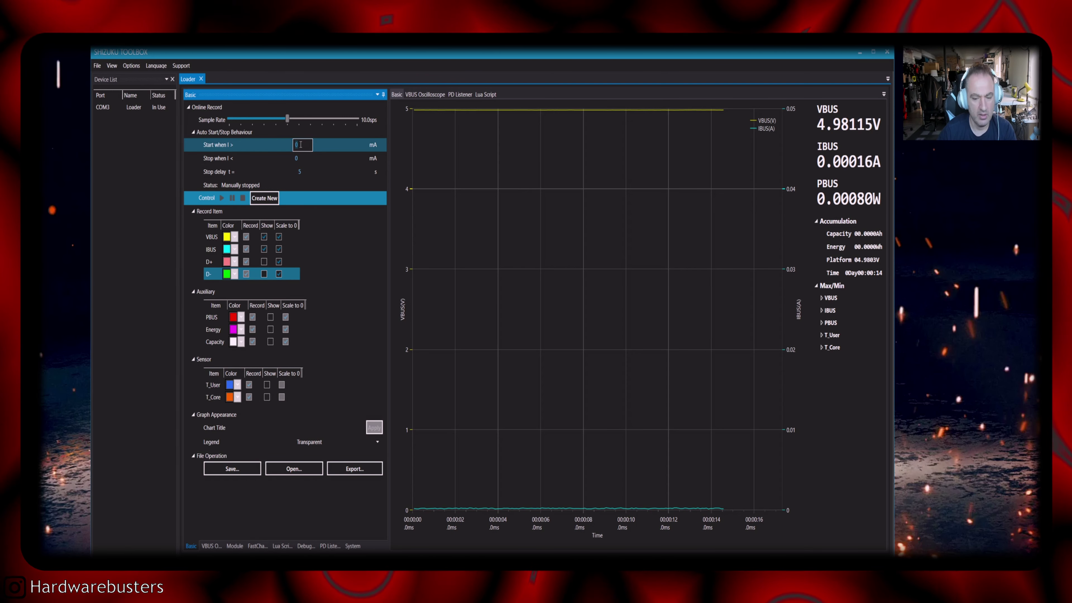
left_click(301, 158)
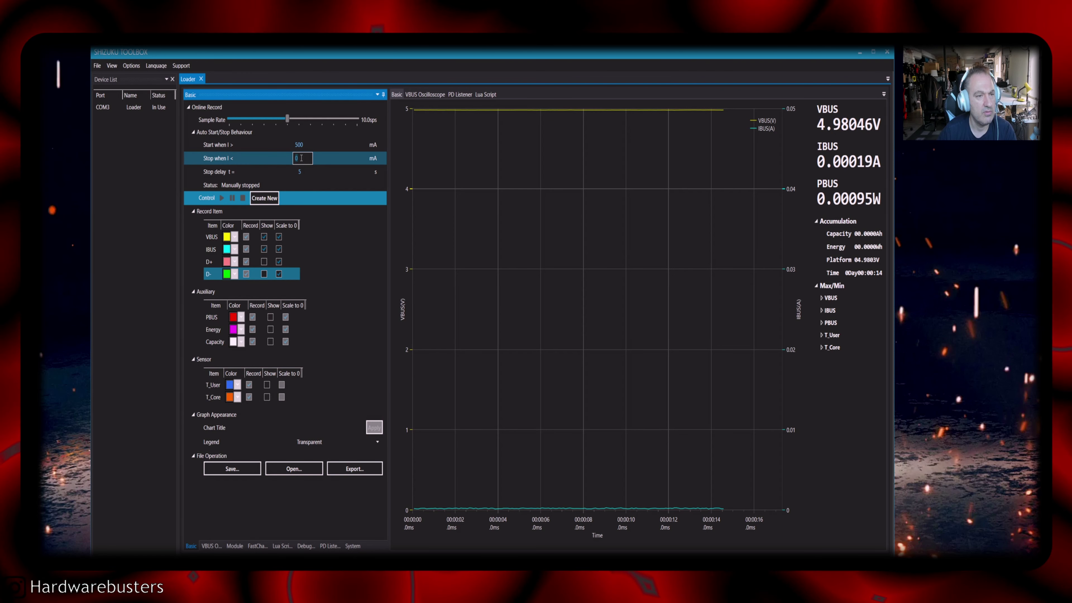
type("100")
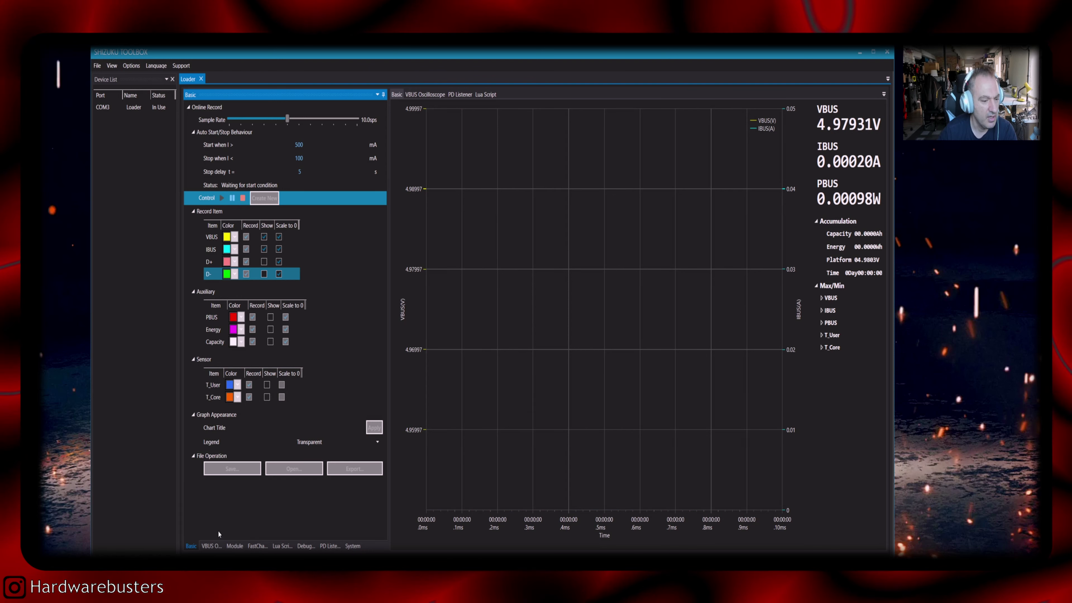
Step: Start a fast-charge trigger using the QC3.0 protocol with smooth voltage regulation set to 20 V
left_click(256, 545)
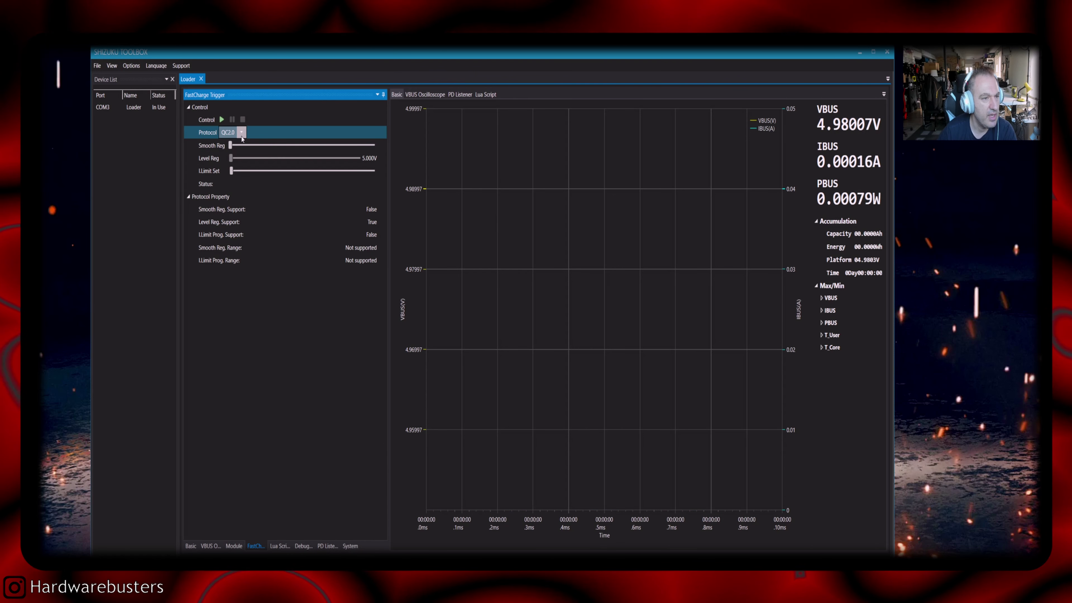
left_click(235, 159)
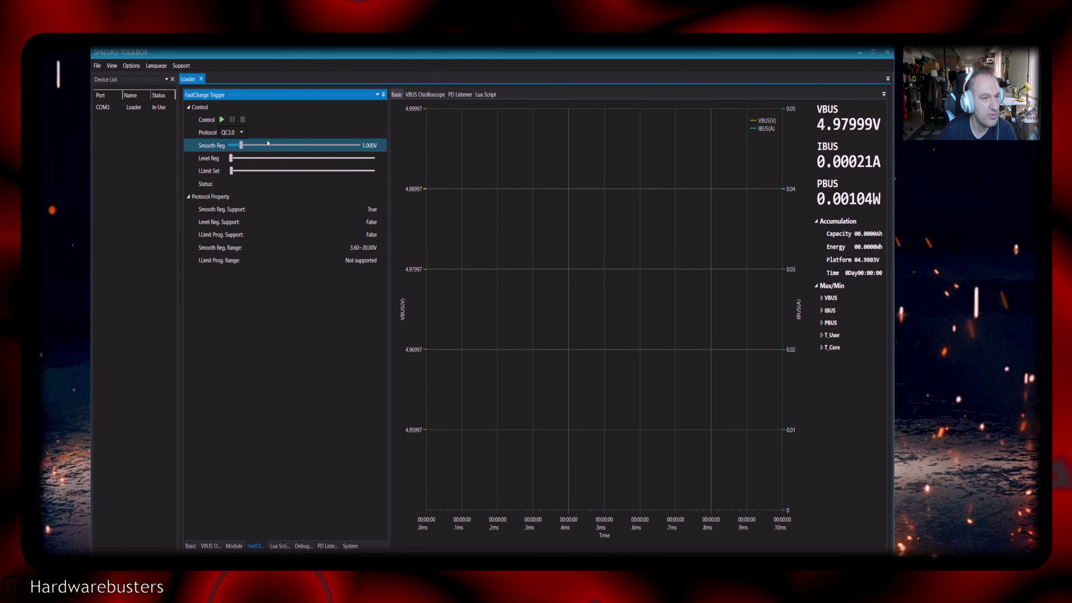
left_click_drag(243, 150, 355, 145)
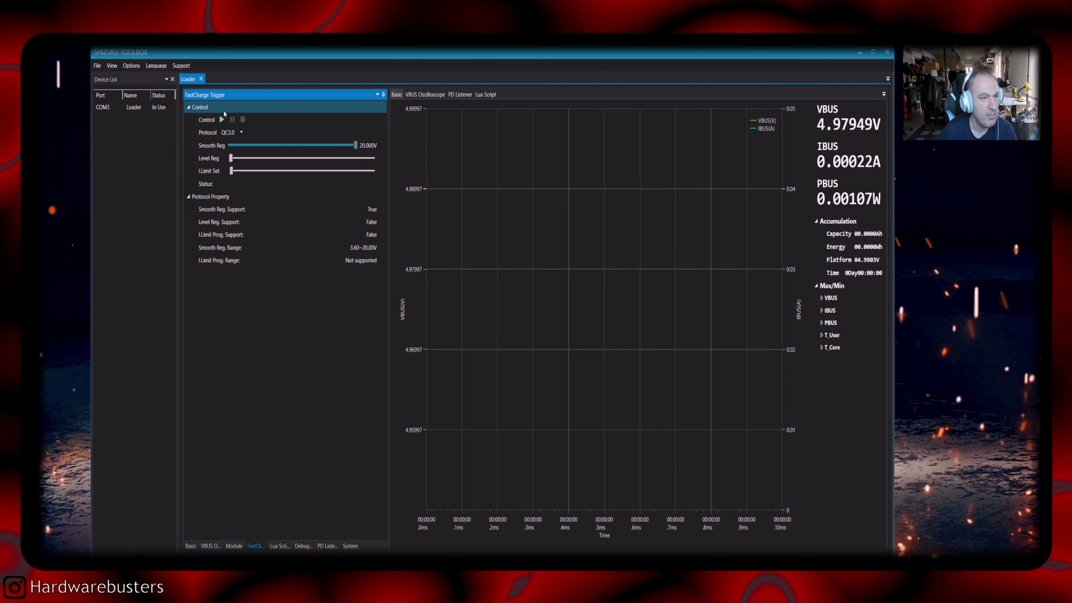
left_click(220, 120)
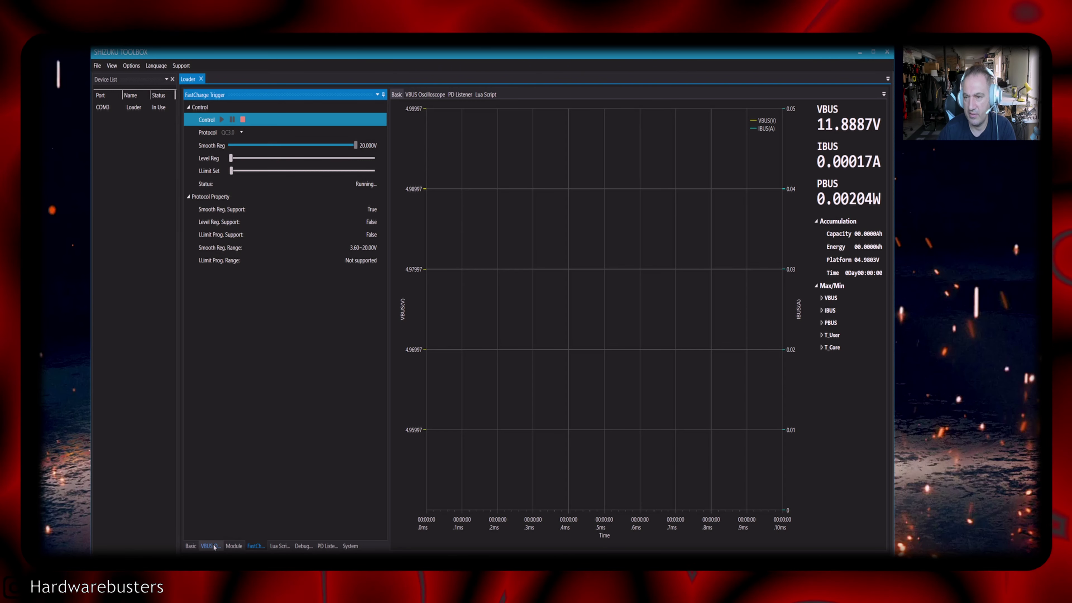
Step: Examine the load controller's CC, CP and Ramp-up mode settings and the VBUS oscilloscope's sampling and trigger options
left_click(230, 547)
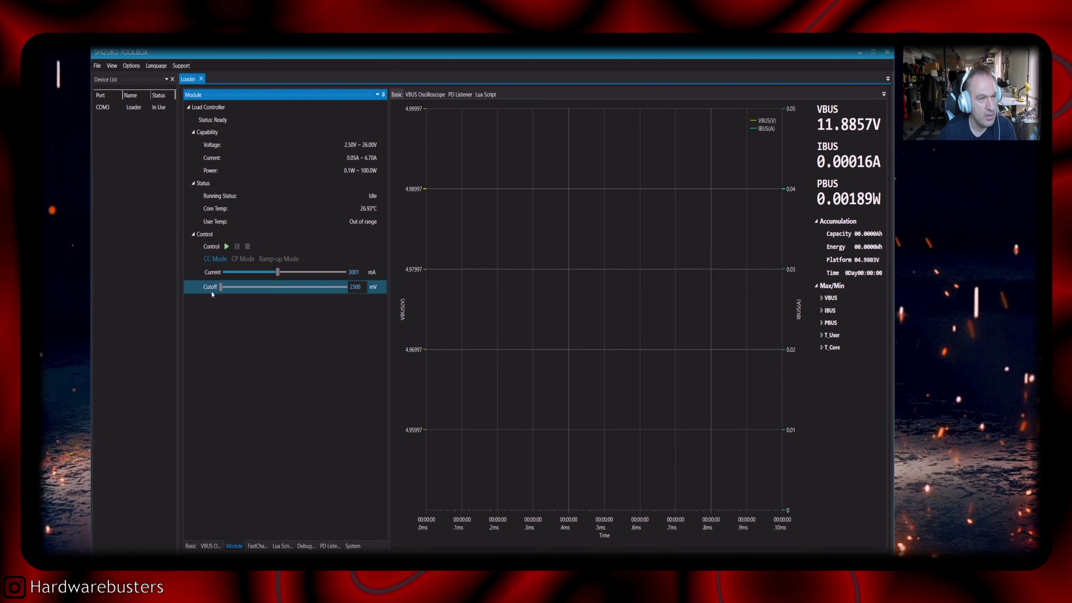
left_click(208, 546)
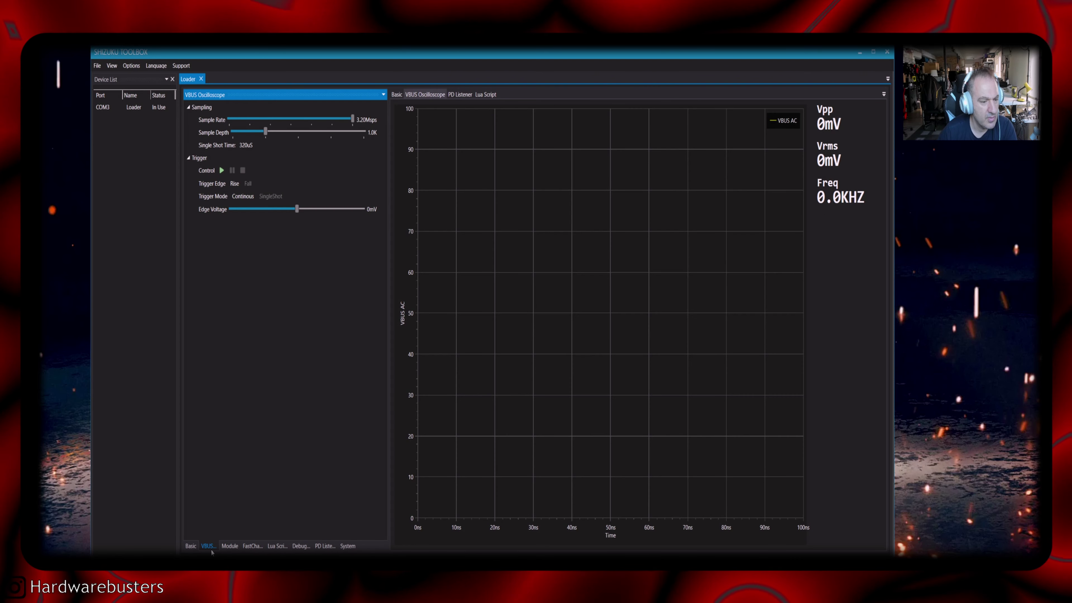
left_click(231, 546)
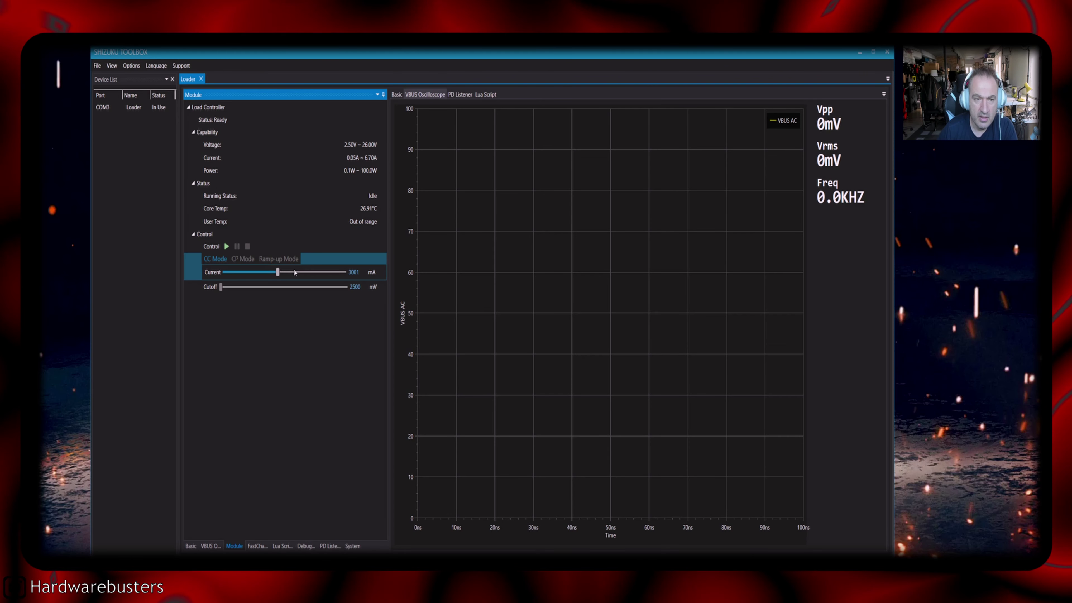
left_click_drag(277, 273, 278, 274)
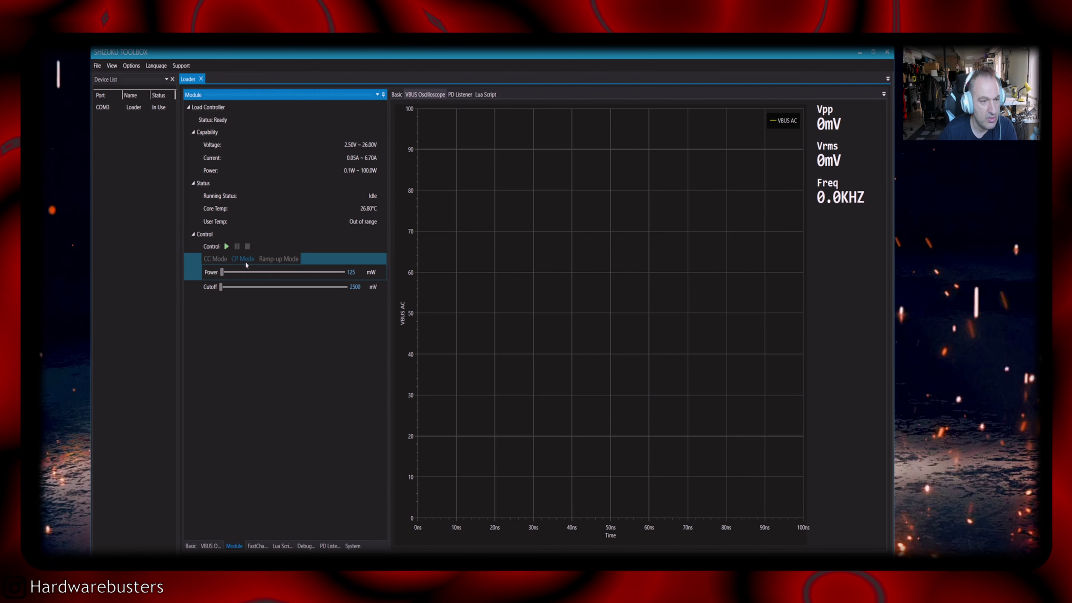
left_click(276, 259)
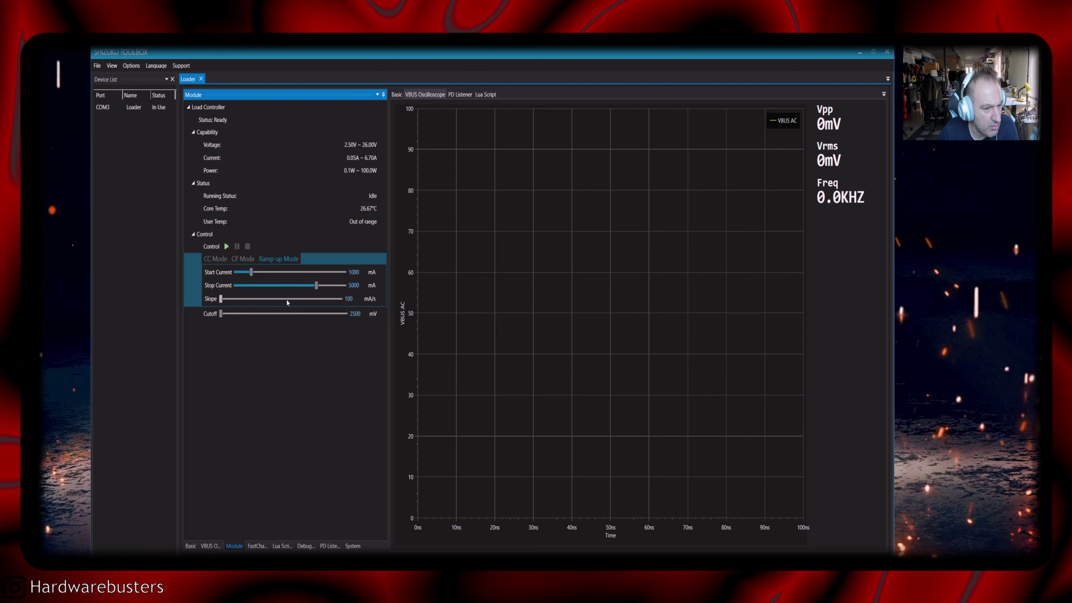
left_click(216, 260)
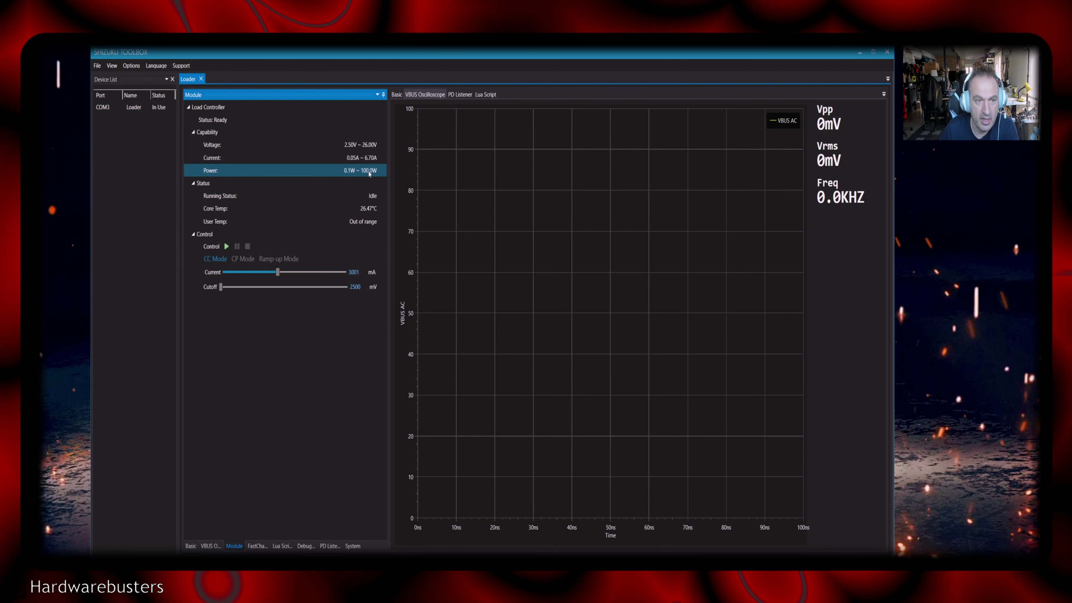
left_click(208, 546)
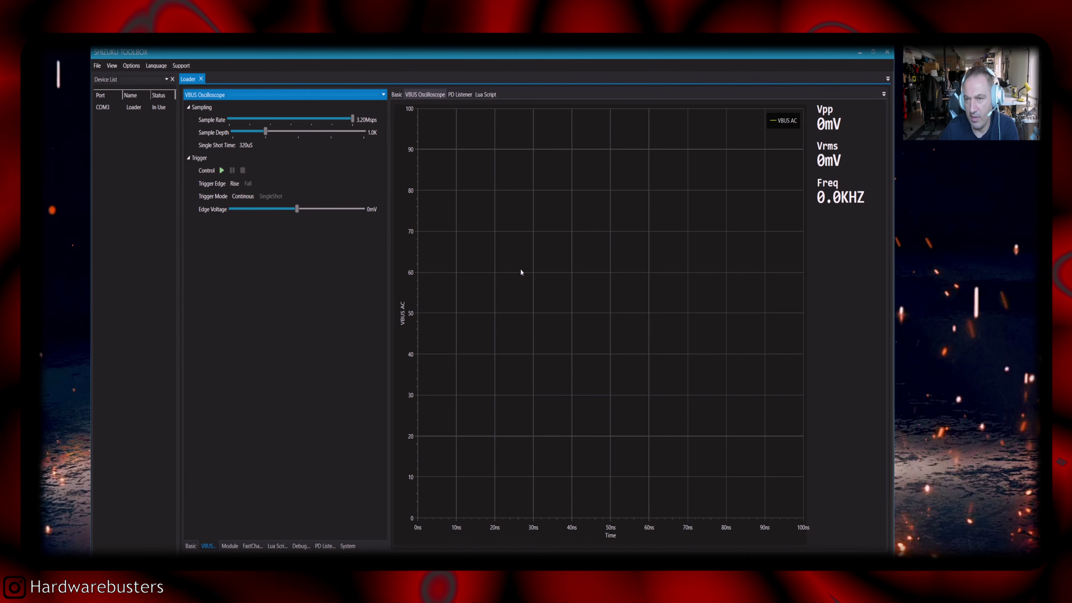
Step: Run the load controller in CC mode at 3001 mA with a 2500 mV cutoff and start the VBUS oscilloscope
left_click(228, 546)
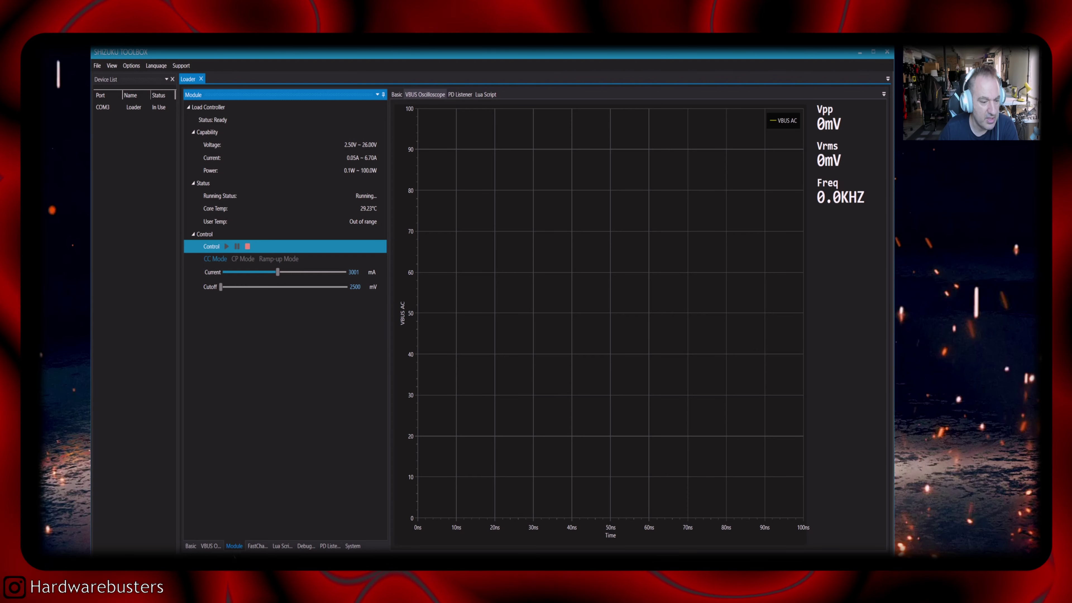
left_click(190, 546)
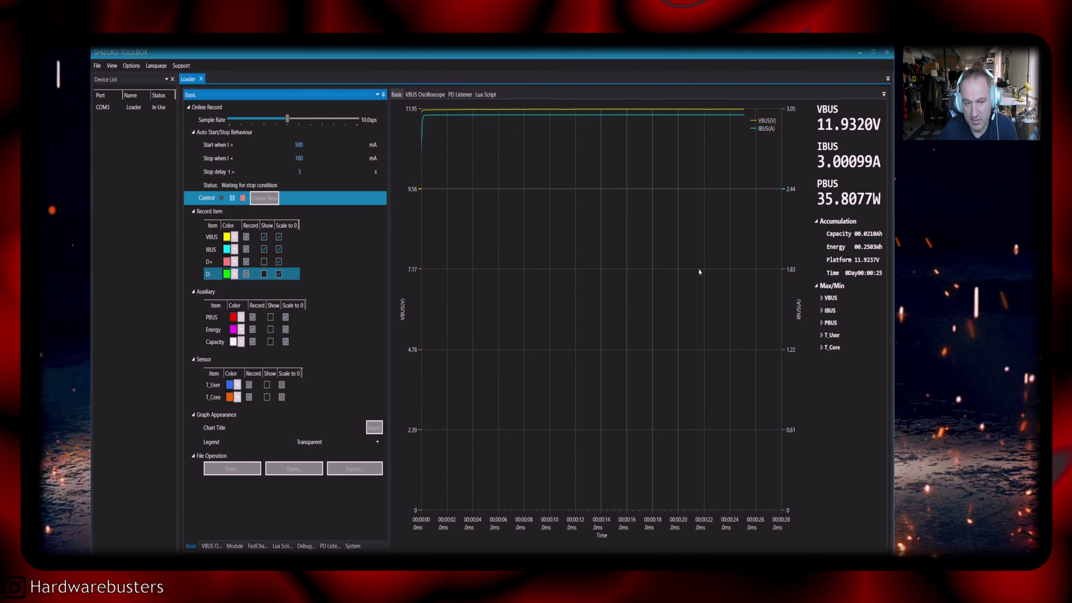
left_click(211, 546)
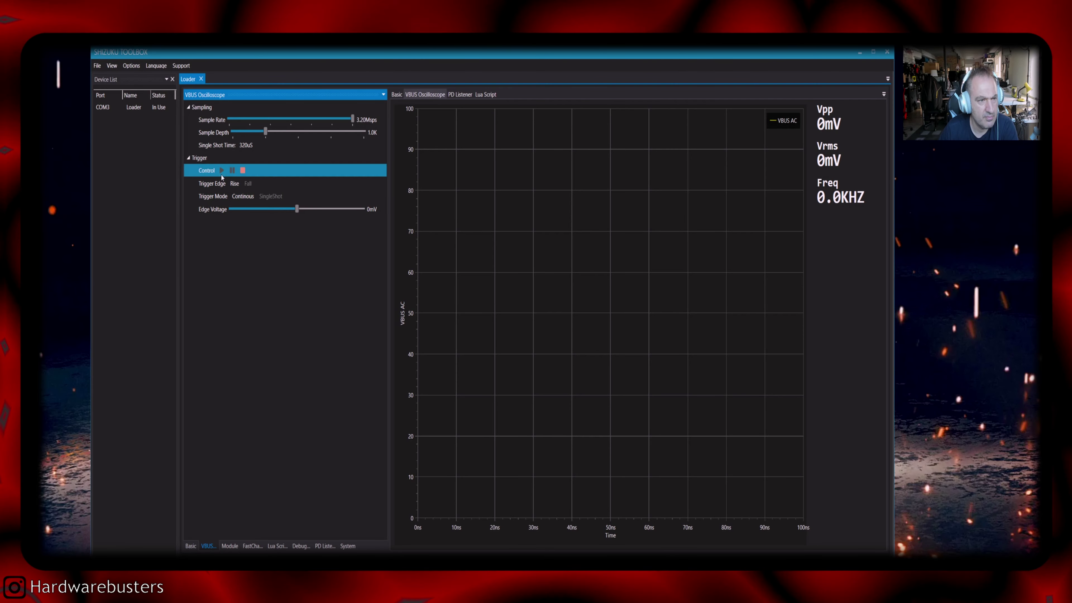
left_click(222, 171)
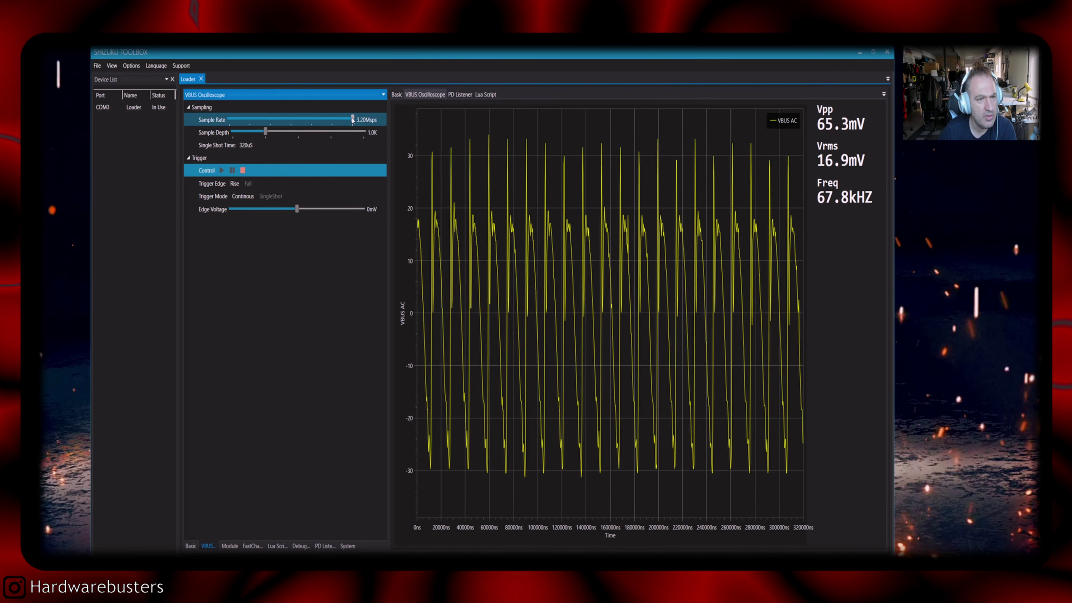
Step: Keep the oscilloscope's sample rate at 3.20 Msps and set its sample depth to 2.0K
mouse_move(354, 120)
left_mouse_down()
mouse_move(240, 124)
mouse_move(353, 124)
left_mouse_up()
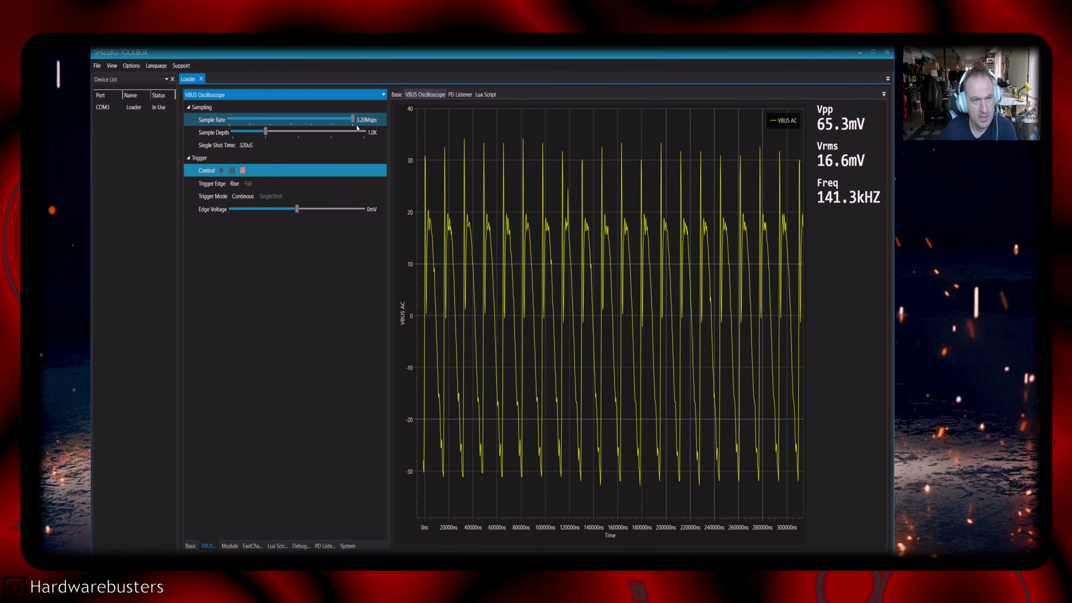
left_click(298, 134)
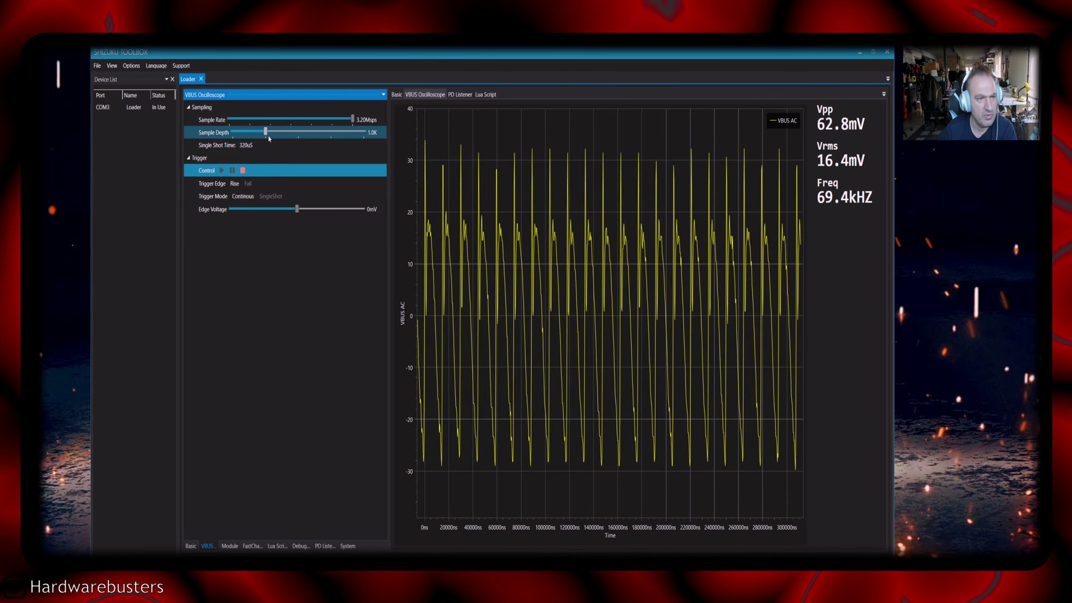
left_click(343, 133)
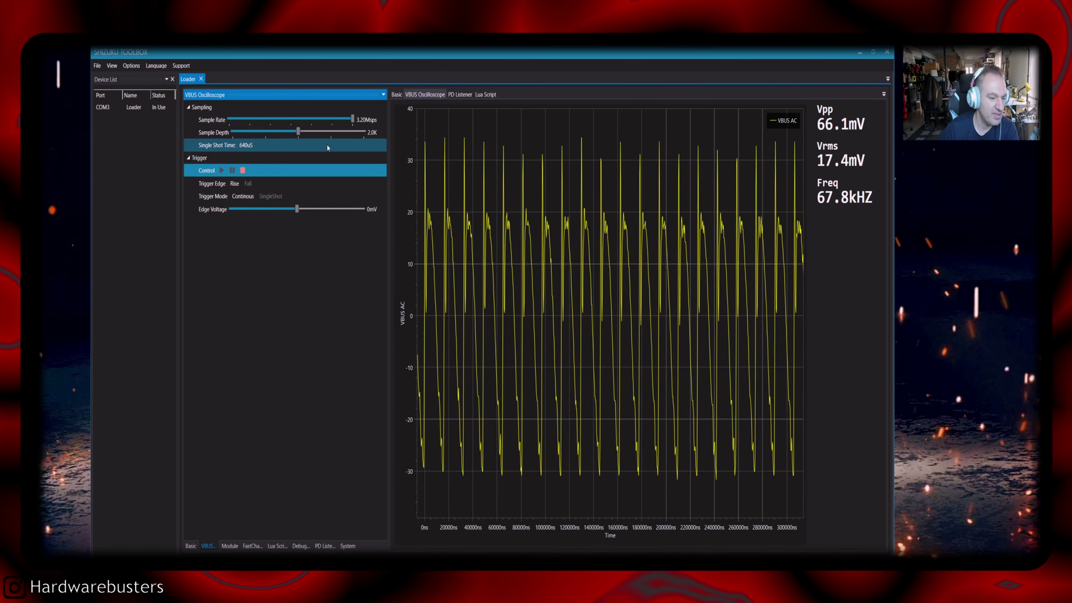
Step: Look over the Lua interpreter's memory status, controls and local demo scripts
left_click(277, 545)
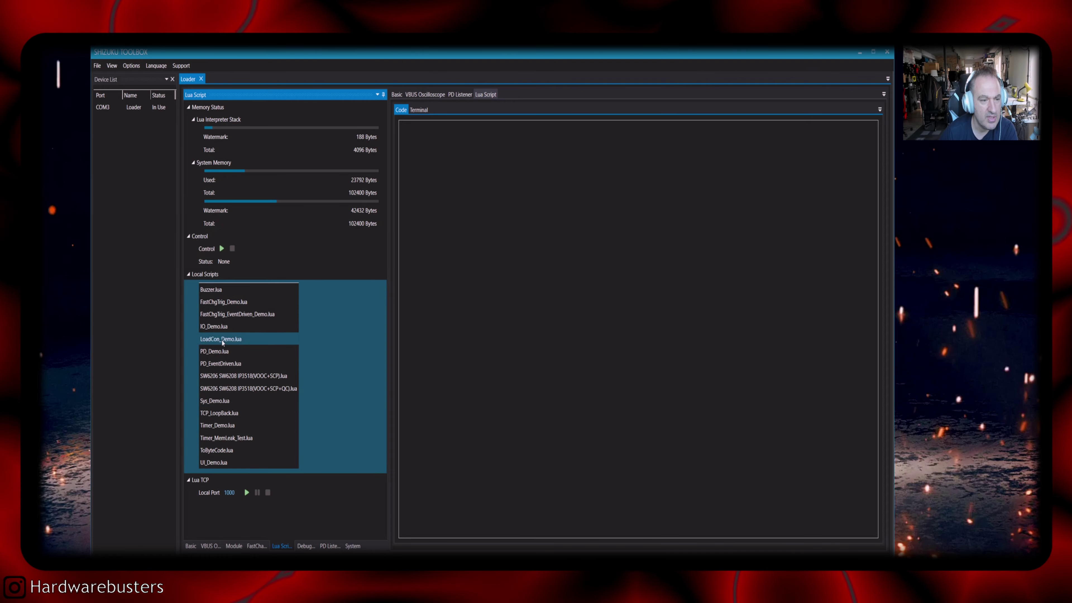
left_click(235, 546)
left_click(208, 545)
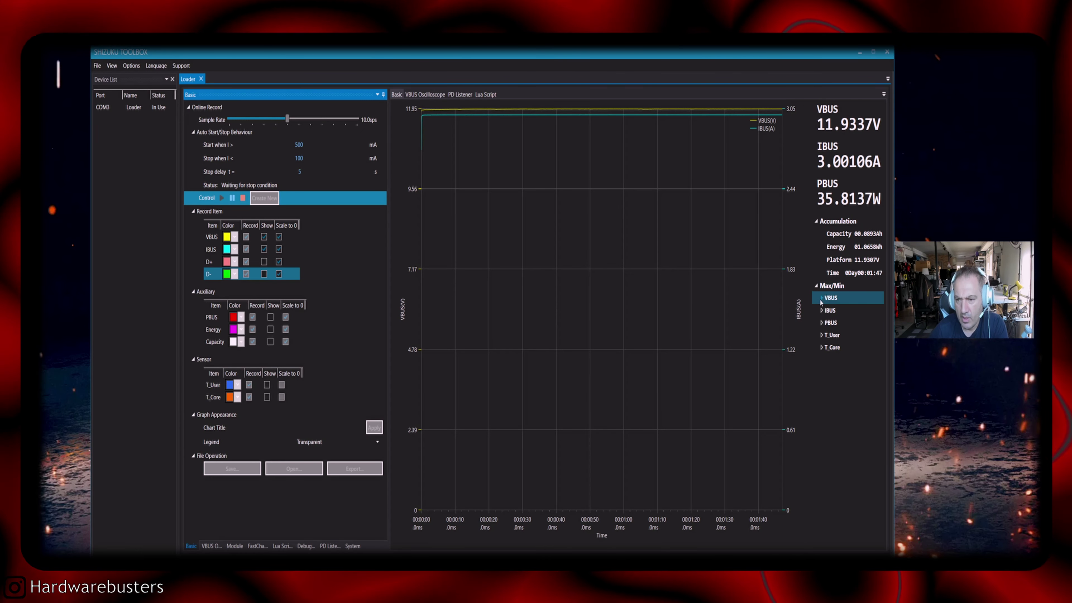
Step: Check the VBUS and IBUS minimum and maximum readings, stop the recording, and create and start a new one
left_click(821, 299)
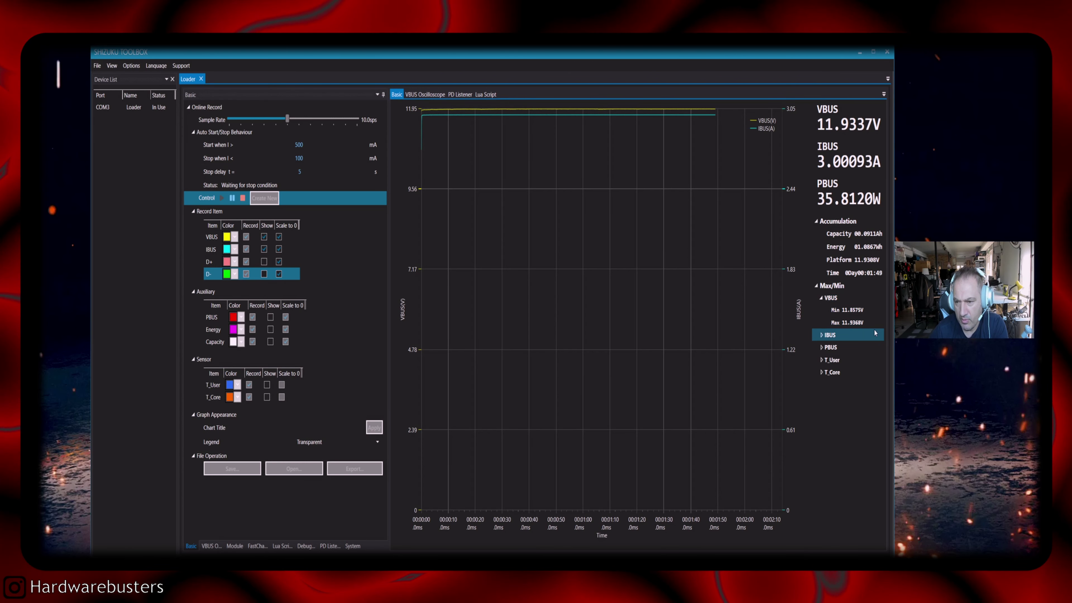
left_click(822, 335)
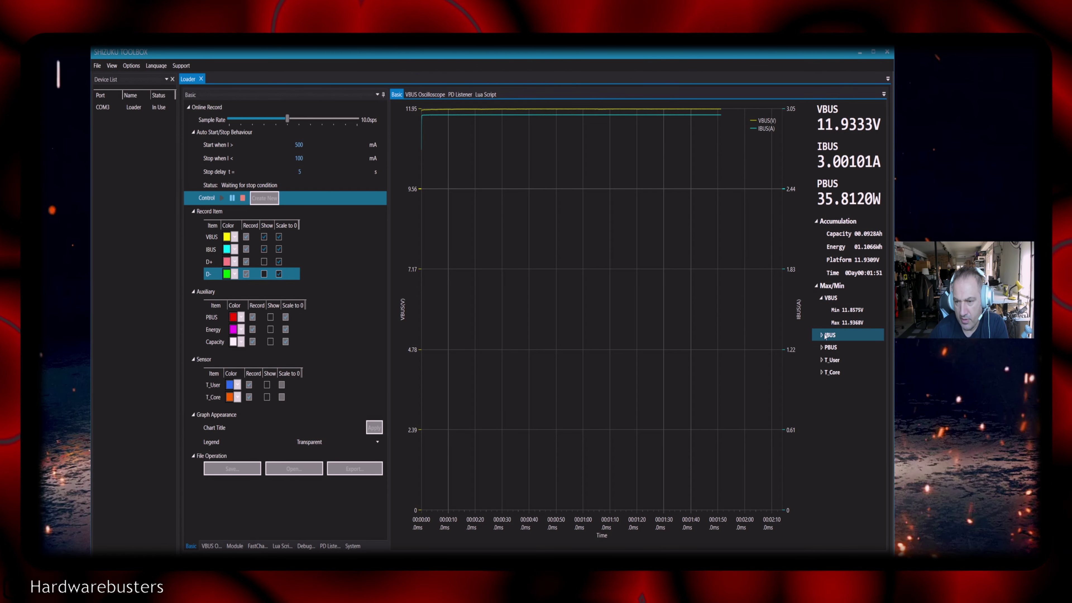
left_click(243, 197)
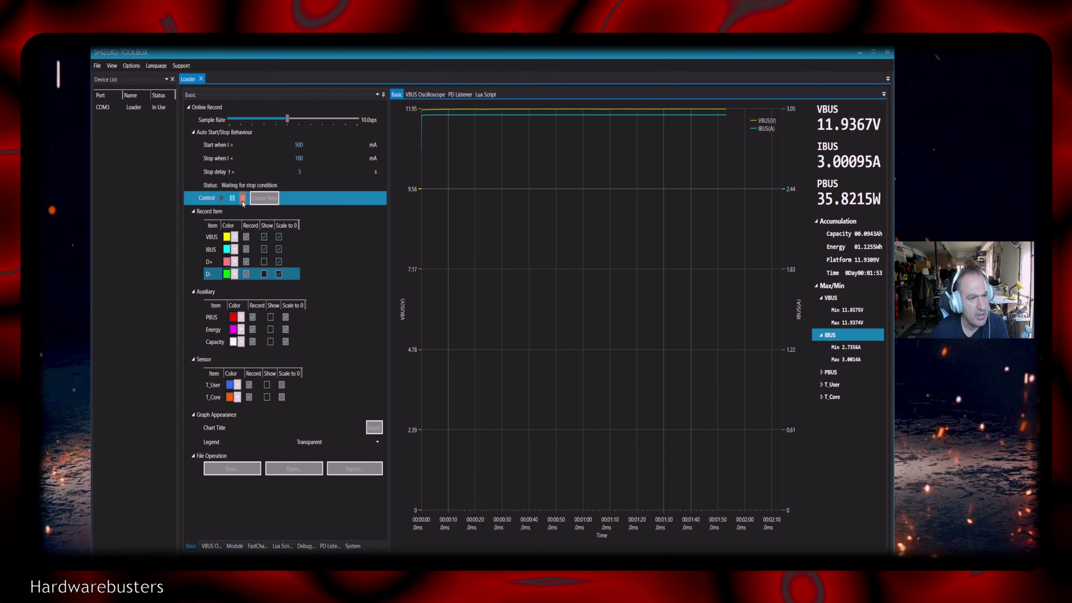
left_click(269, 202)
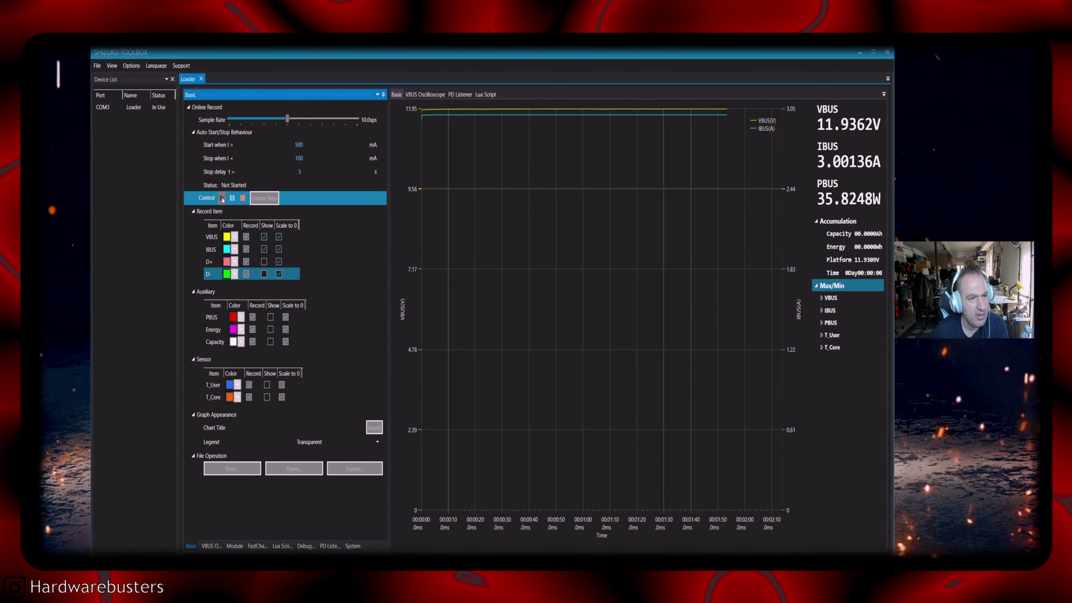
left_click(222, 198)
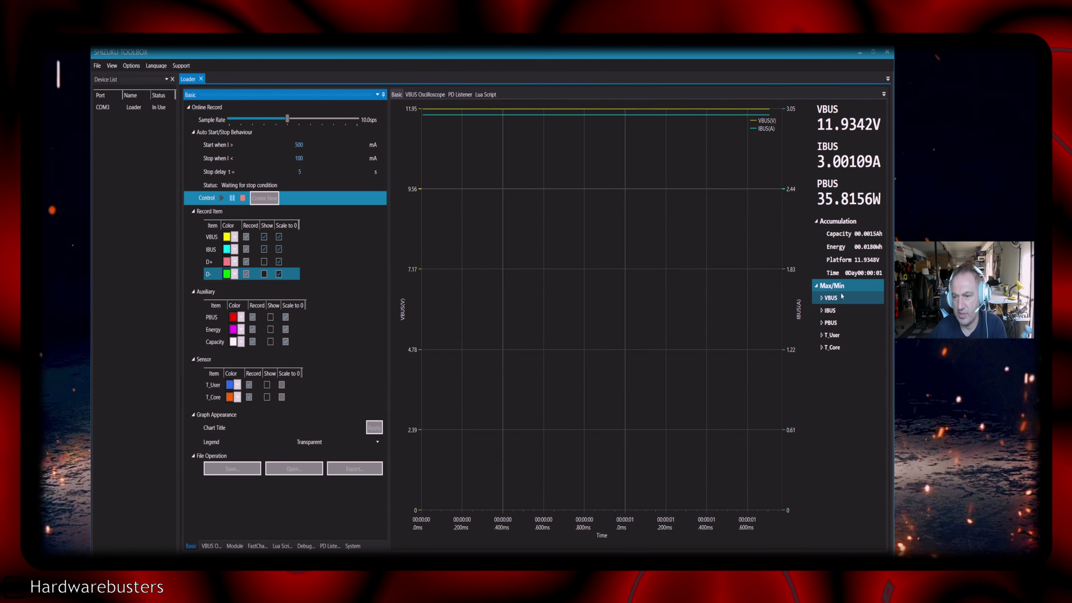
Step: Expand the minimum and maximum readings for VBUS, IBUS, PBUS and T_Core, leaving T_User collapsed
left_click(821, 298)
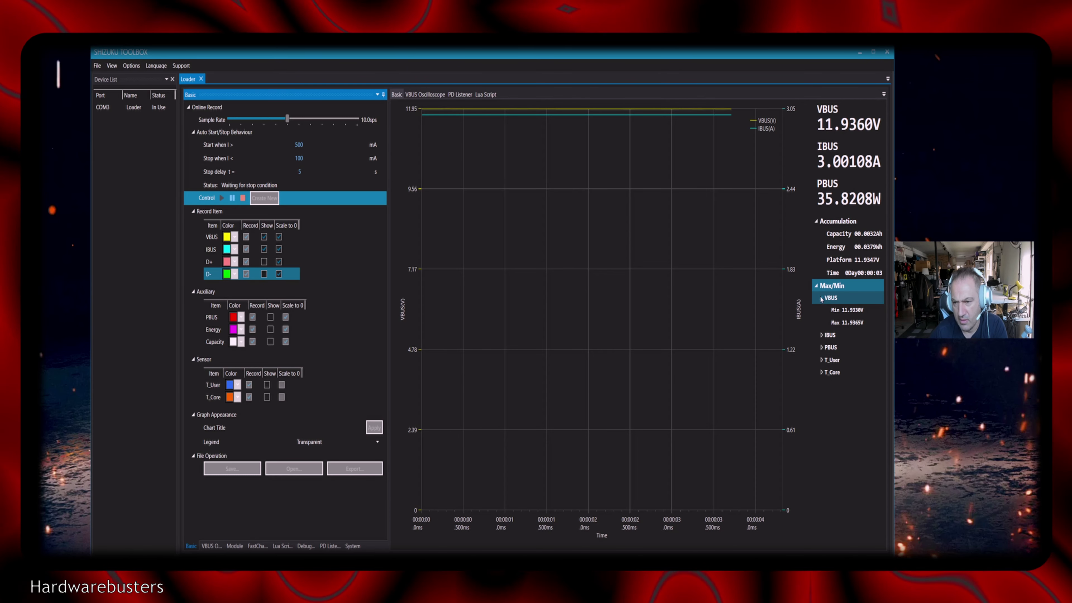
left_click(821, 335)
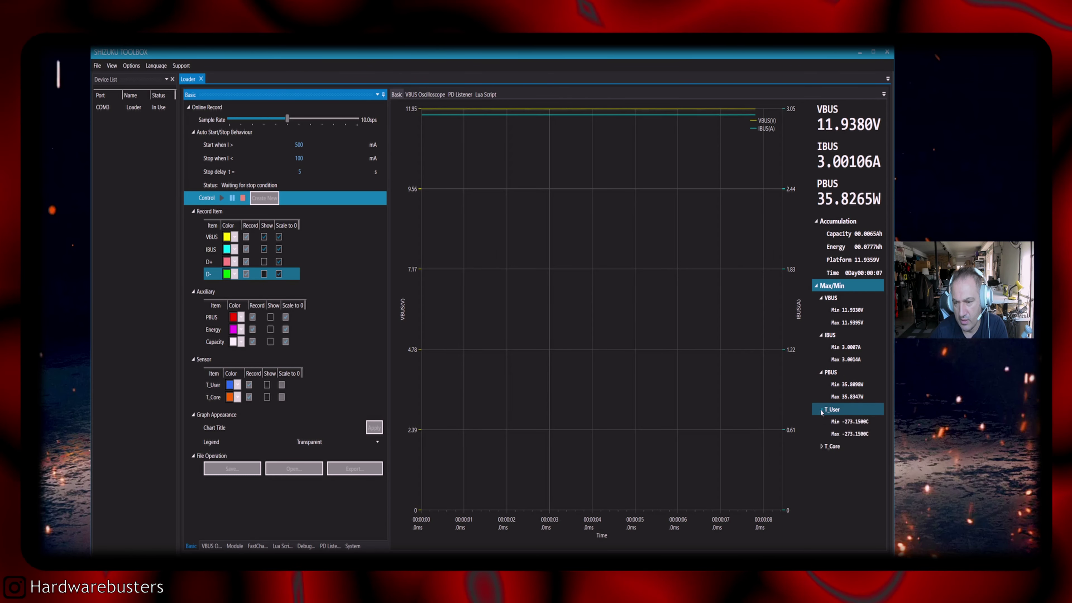
left_click(822, 410)
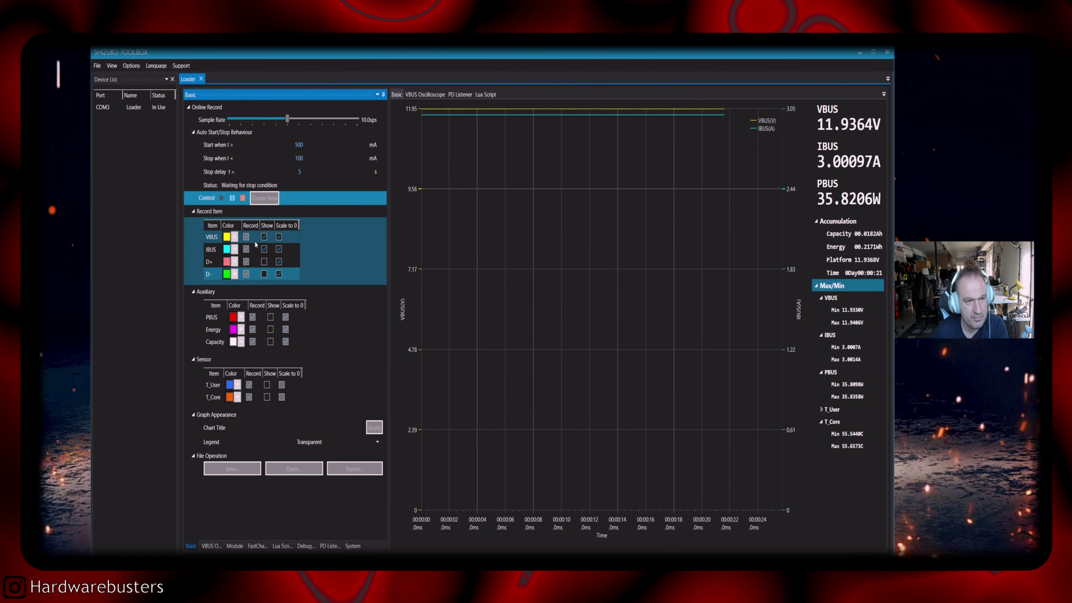
Step: Check the VBUS ripple waveform alongside the load controller and adjust the CC load current to 1304 mA
left_click(212, 546)
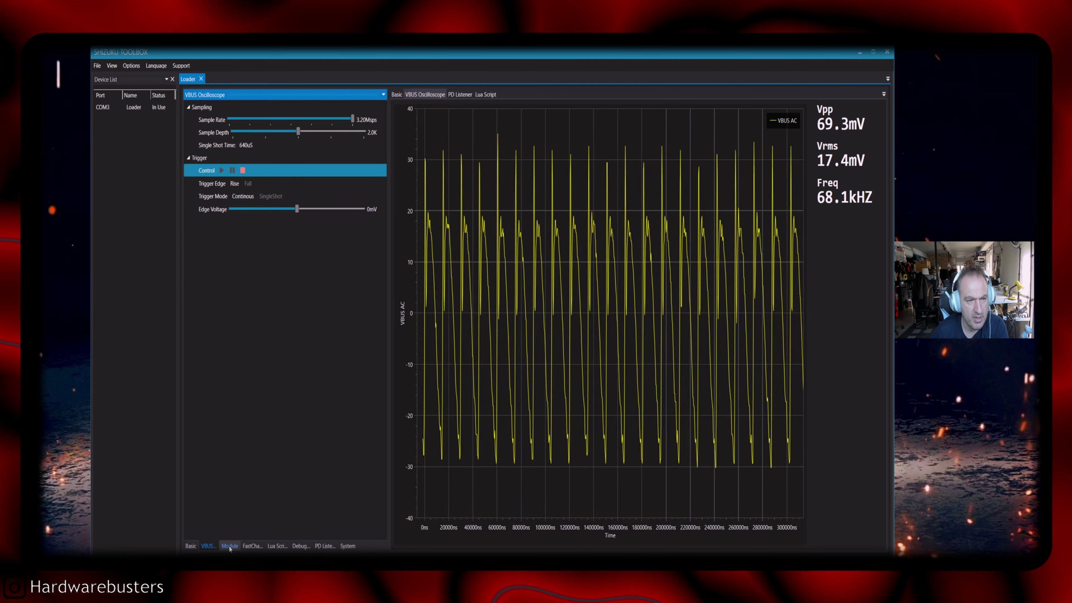
left_click(230, 546)
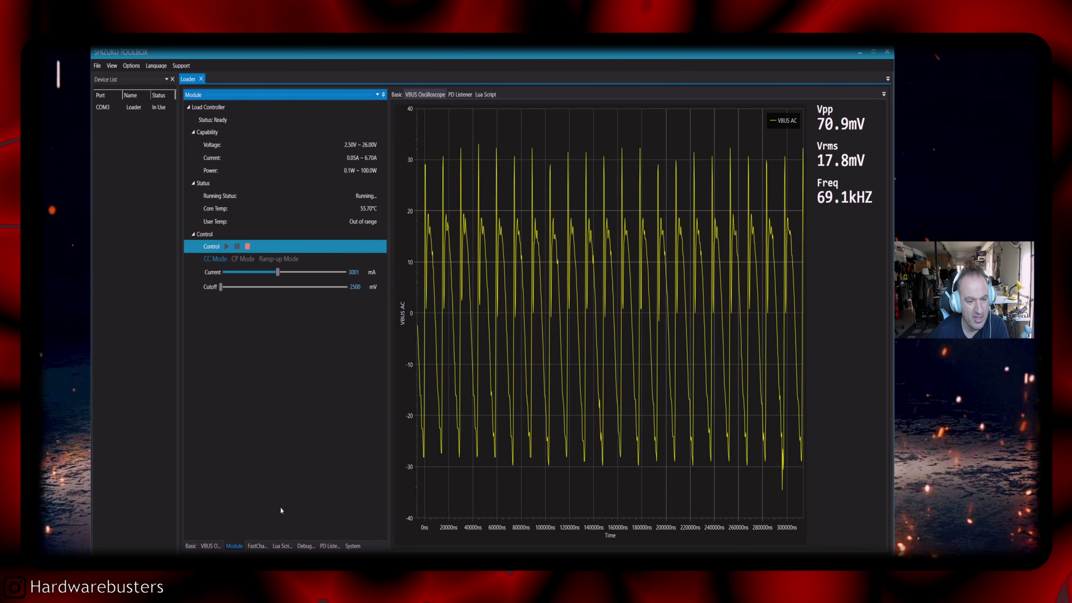
left_click(216, 546)
left_click(230, 546)
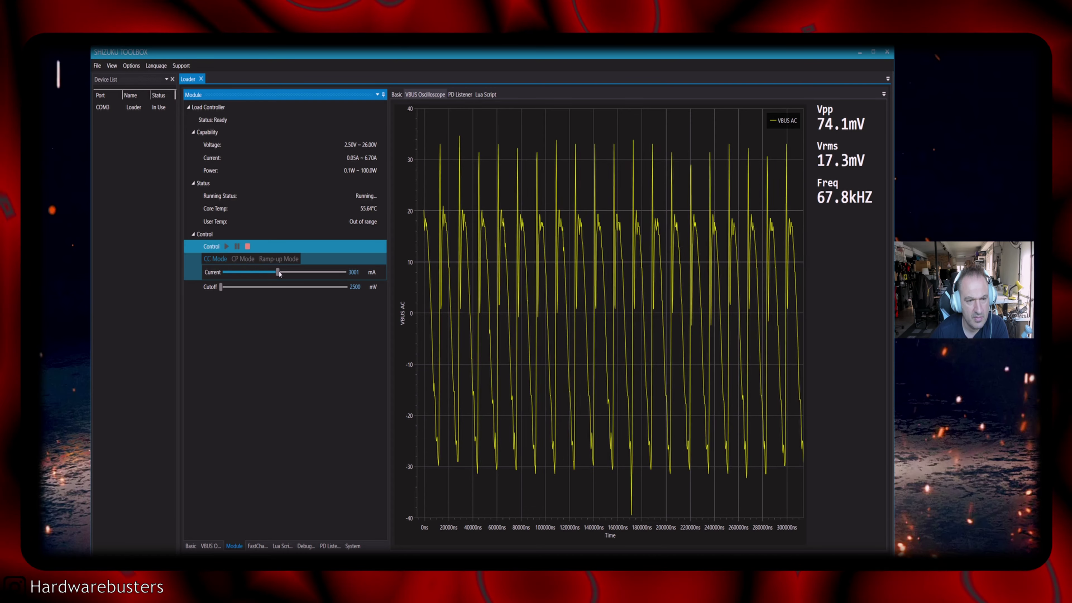
left_click_drag(279, 274, 281, 274)
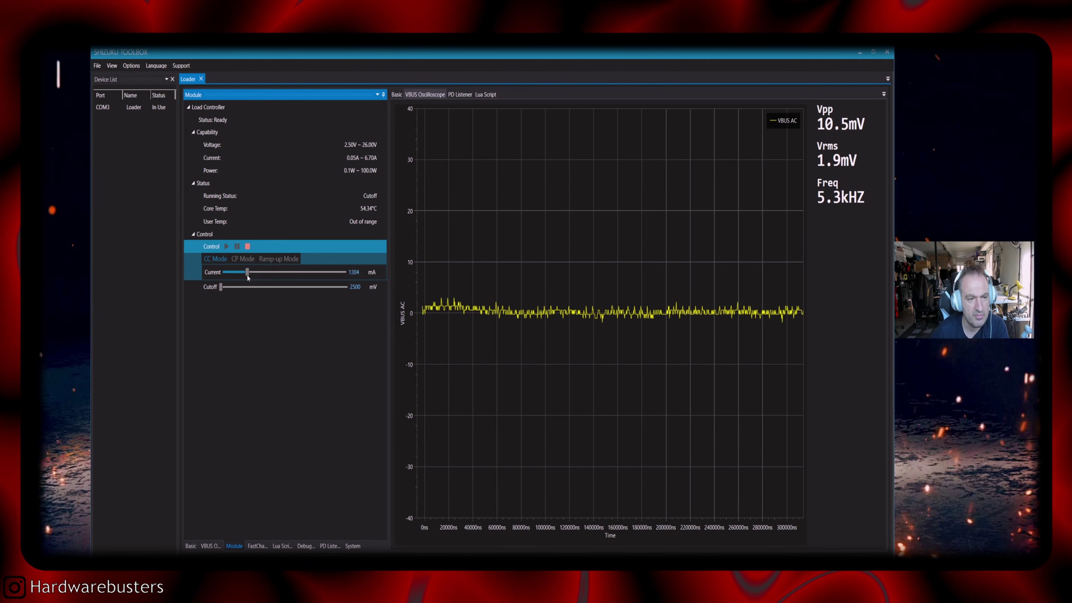
Step: Stop and restart the CC load, lower its current to 125 mA, and check the basic readings
left_click(249, 247)
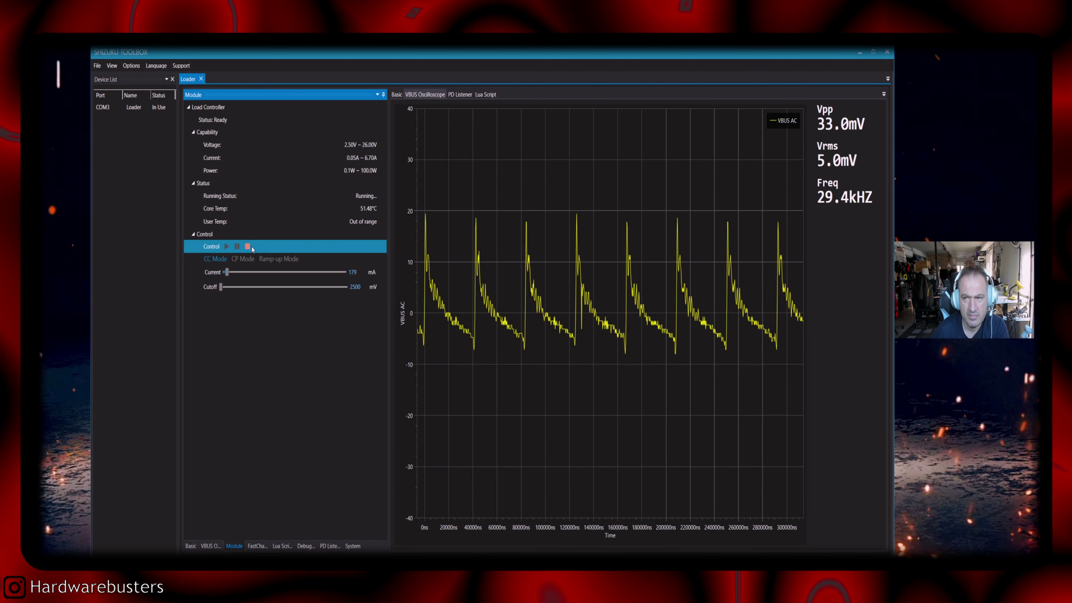
left_click(227, 246)
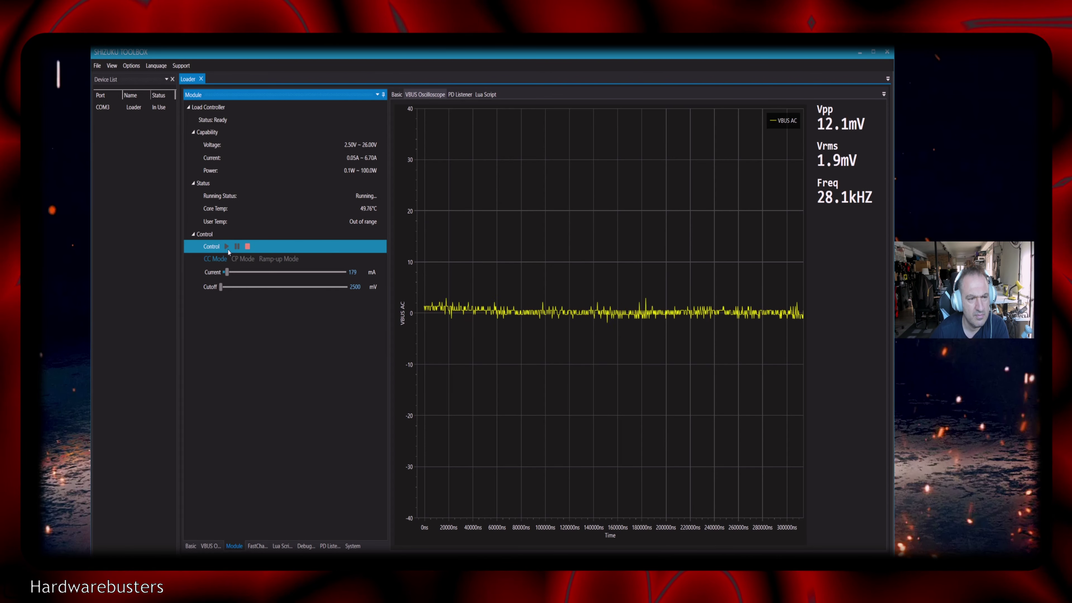
left_click_drag(226, 271, 227, 272)
left_click(190, 546)
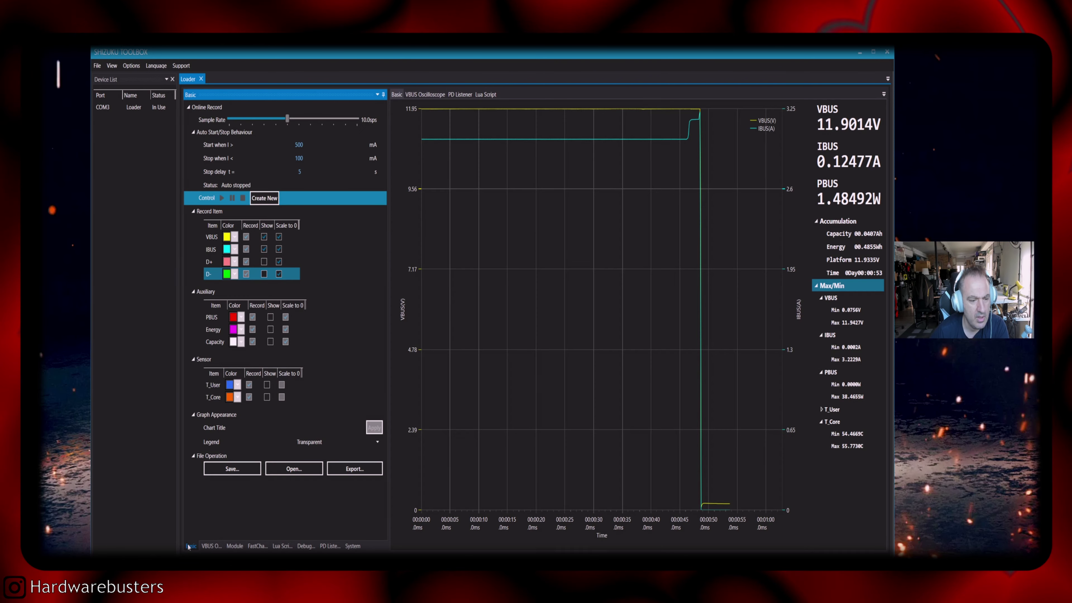
left_click(234, 546)
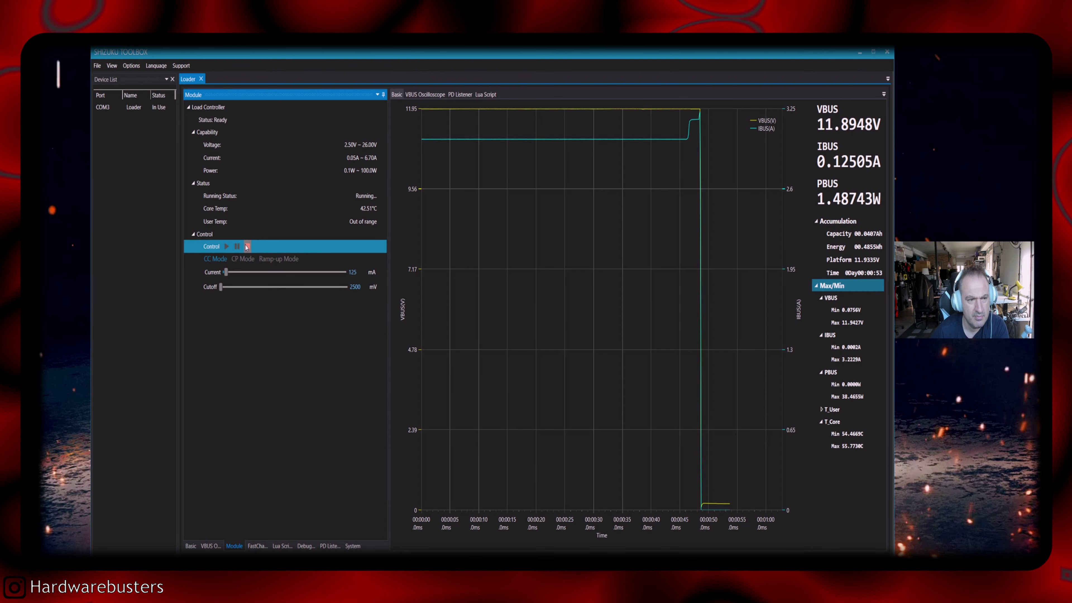
Step: Raise the CC load current in stages to 875, 1179 and 3108 mA to compare the VBUS ripple
left_click(219, 546)
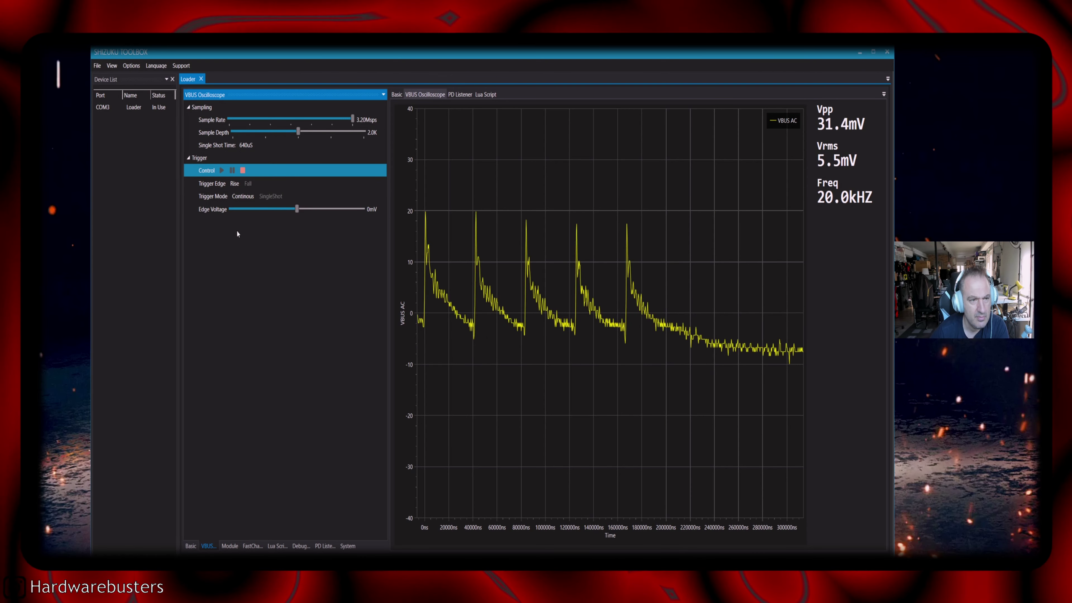
left_click(232, 546)
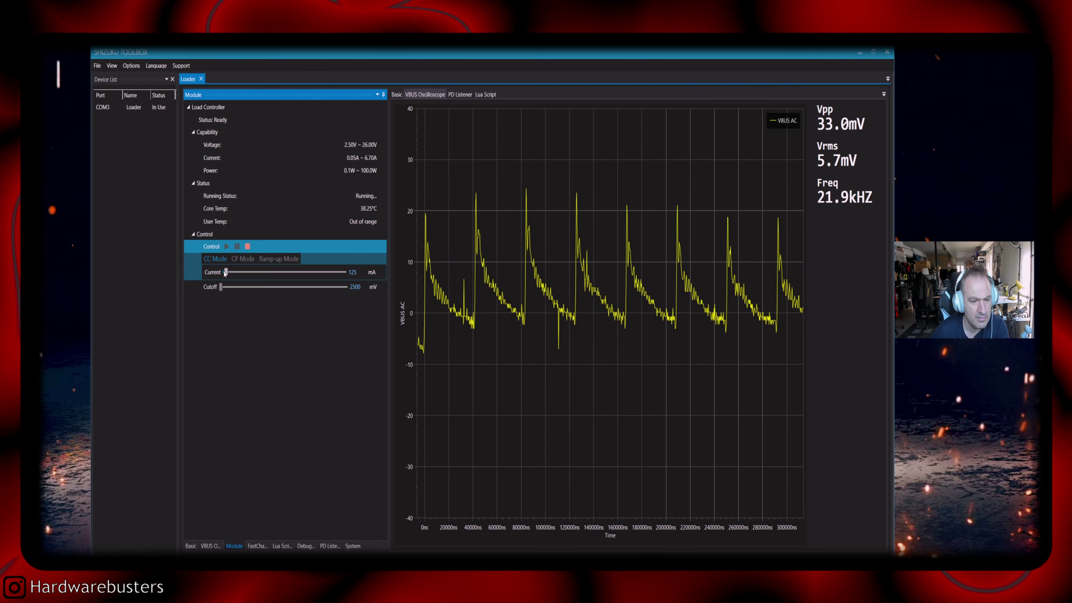
left_click_drag(226, 272, 232, 274)
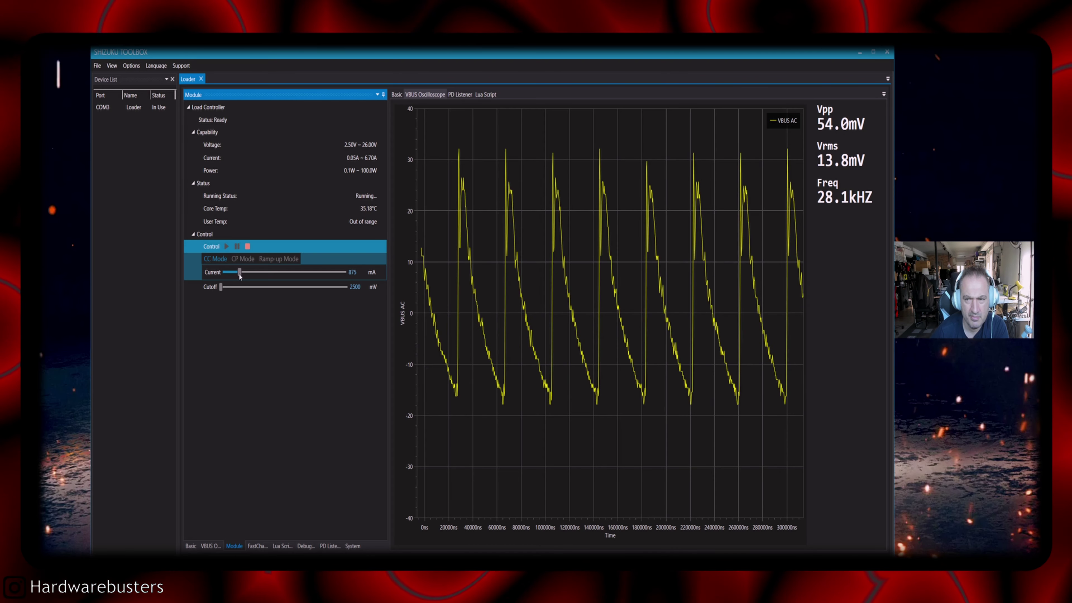
left_click_drag(241, 277, 245, 278)
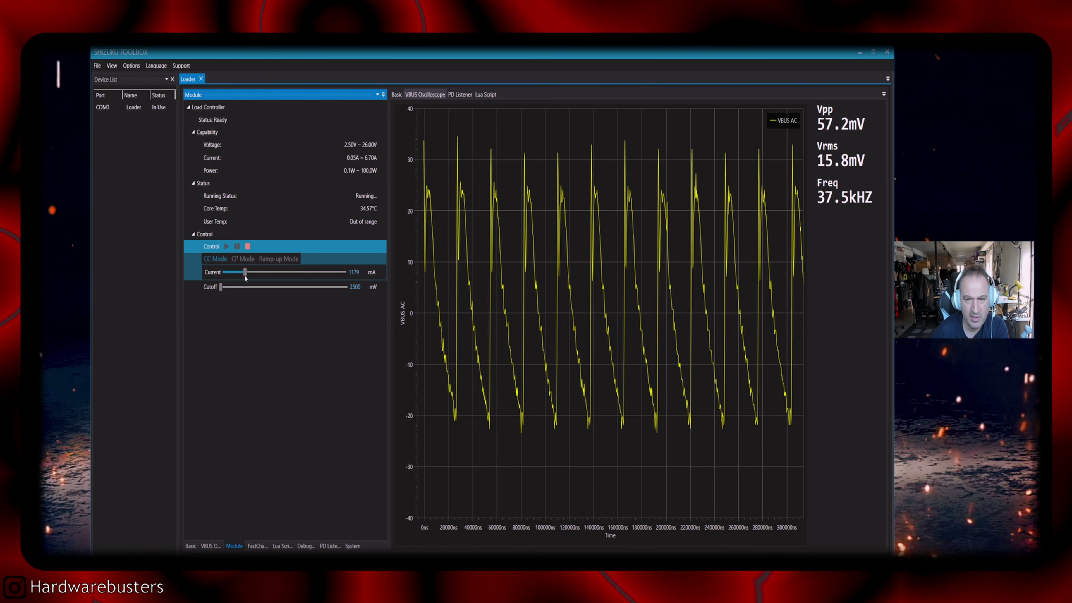
left_click_drag(245, 276, 280, 277)
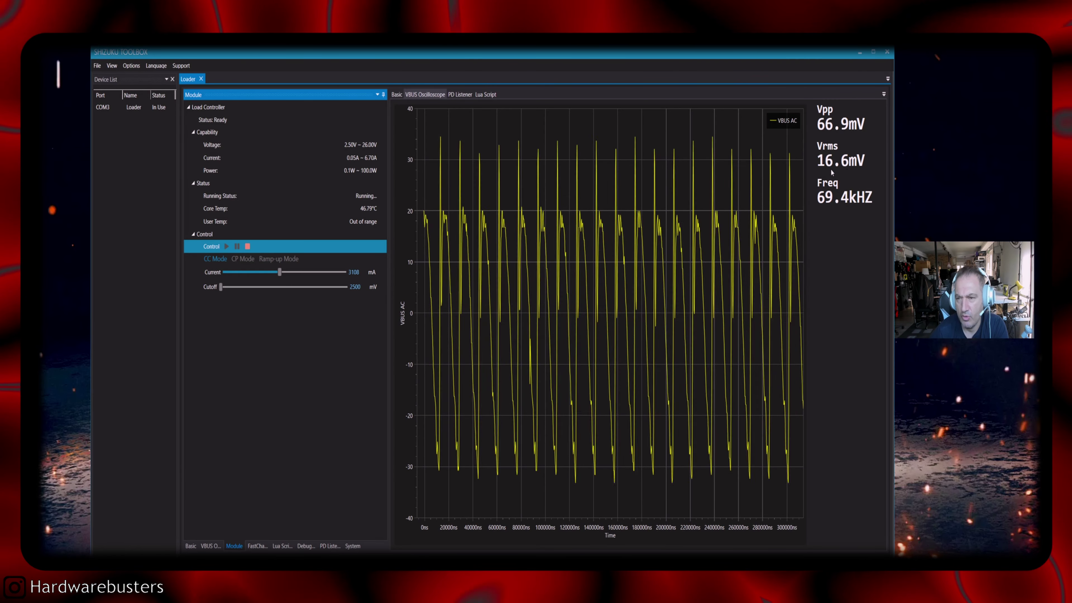
Step: Review the basic readings and VBUS ripple at the 3108 mA load, and create and start a new recording
left_click(211, 545)
left_click(190, 546)
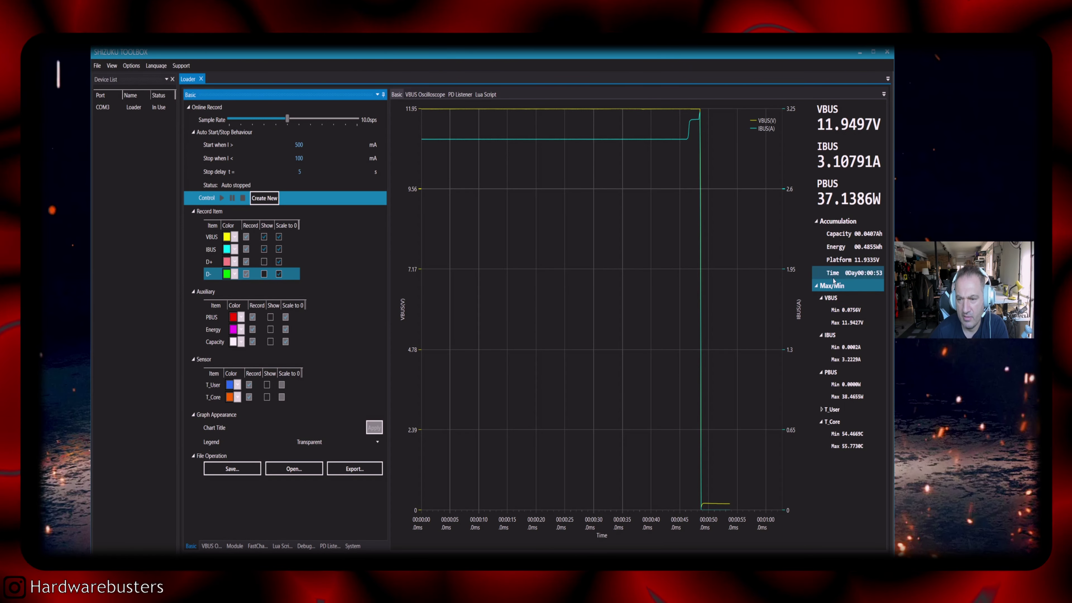
left_click(233, 546)
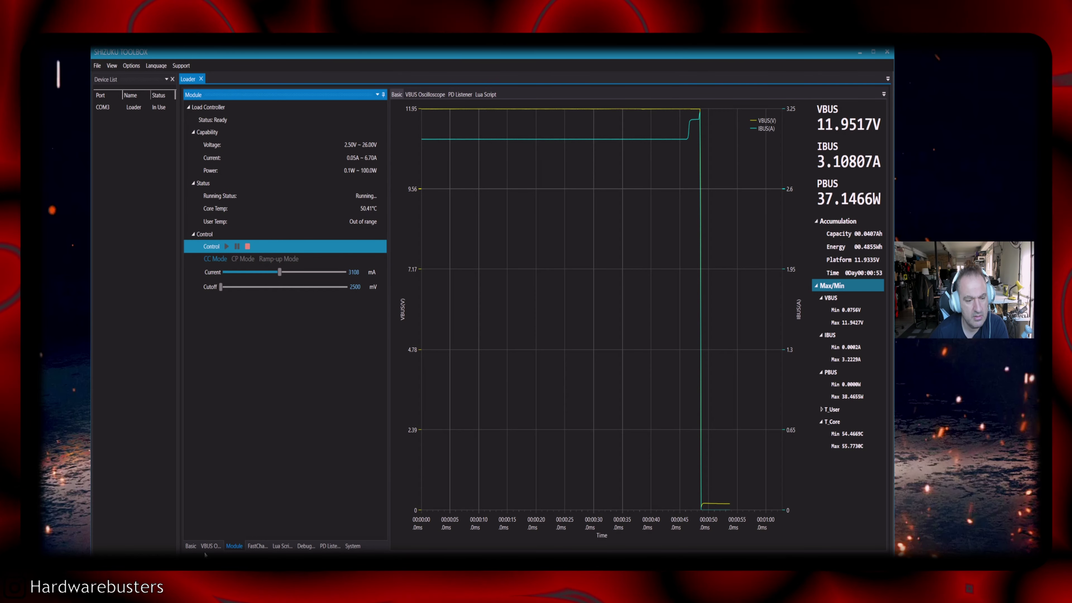
left_click(425, 94)
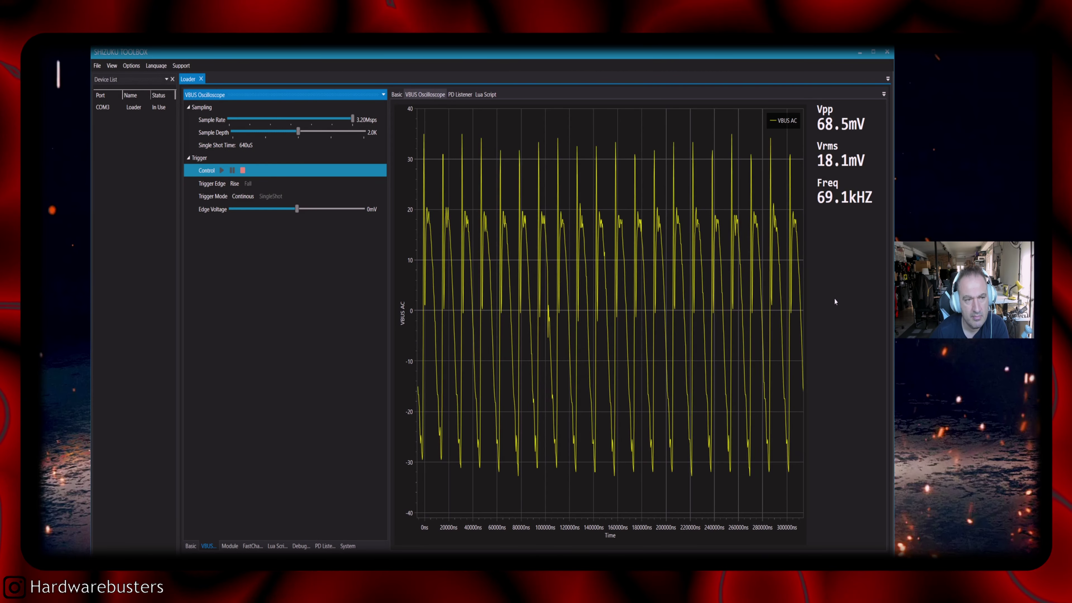
left_click(190, 545)
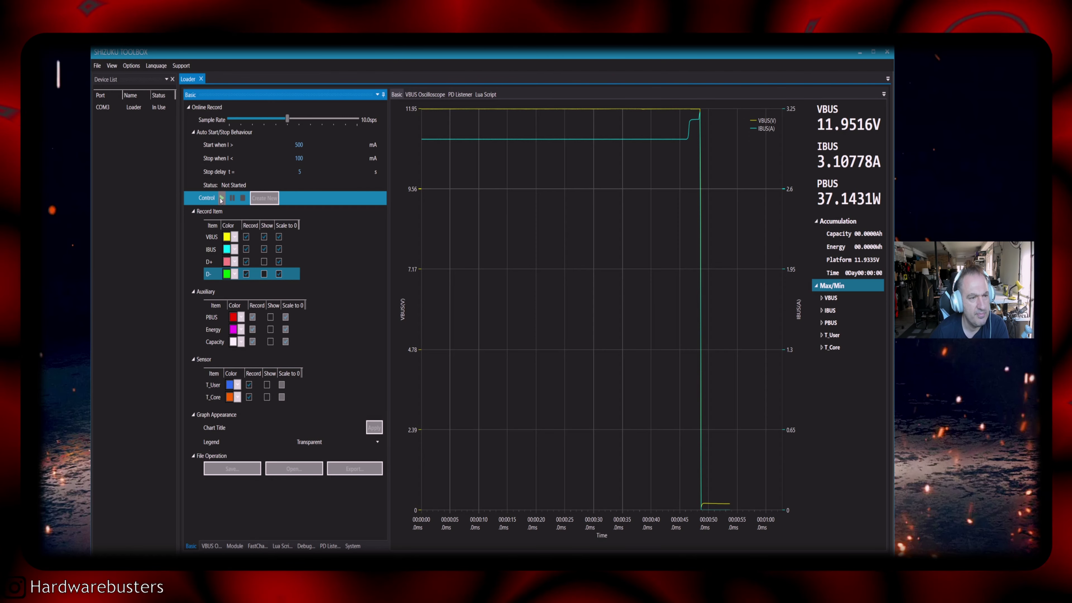
left_click(221, 198)
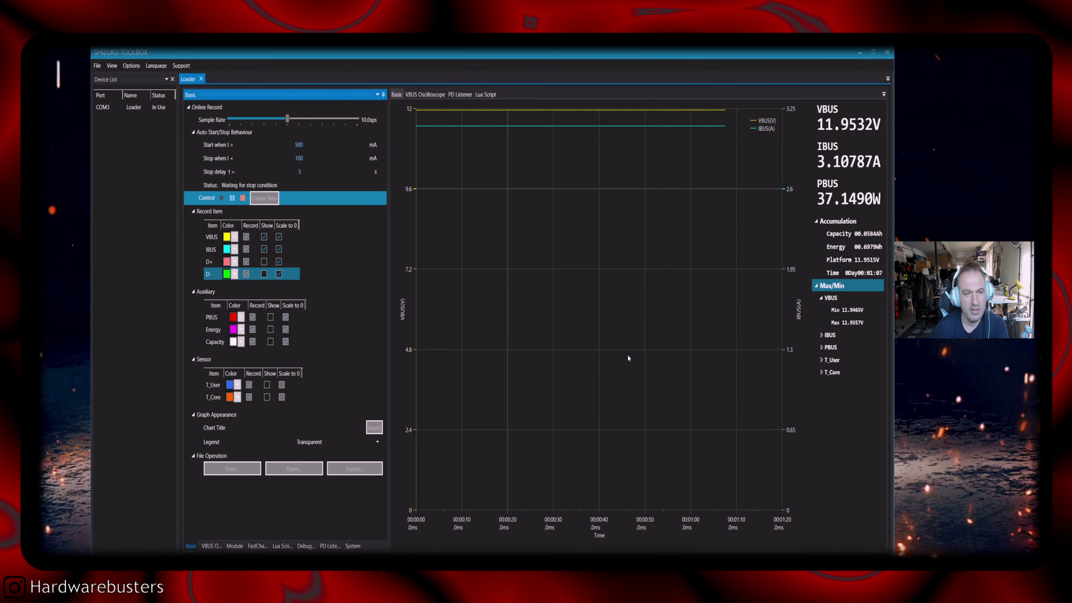
Step: Review the VBUS ripple waveform, the load controller status and the basic readings while the 3108 mA load is running
left_click(216, 546)
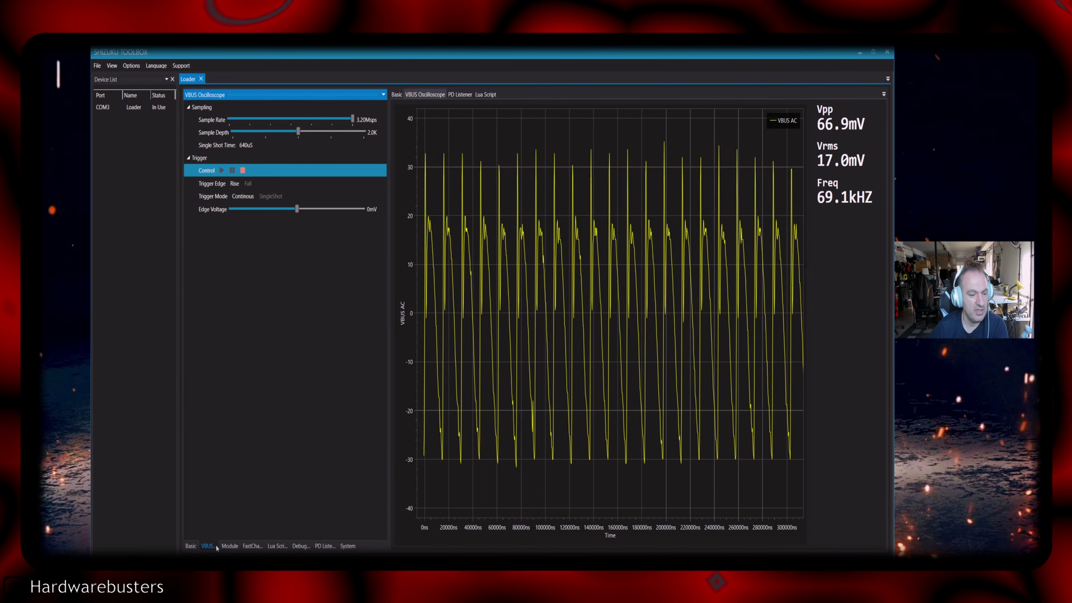
left_click(233, 546)
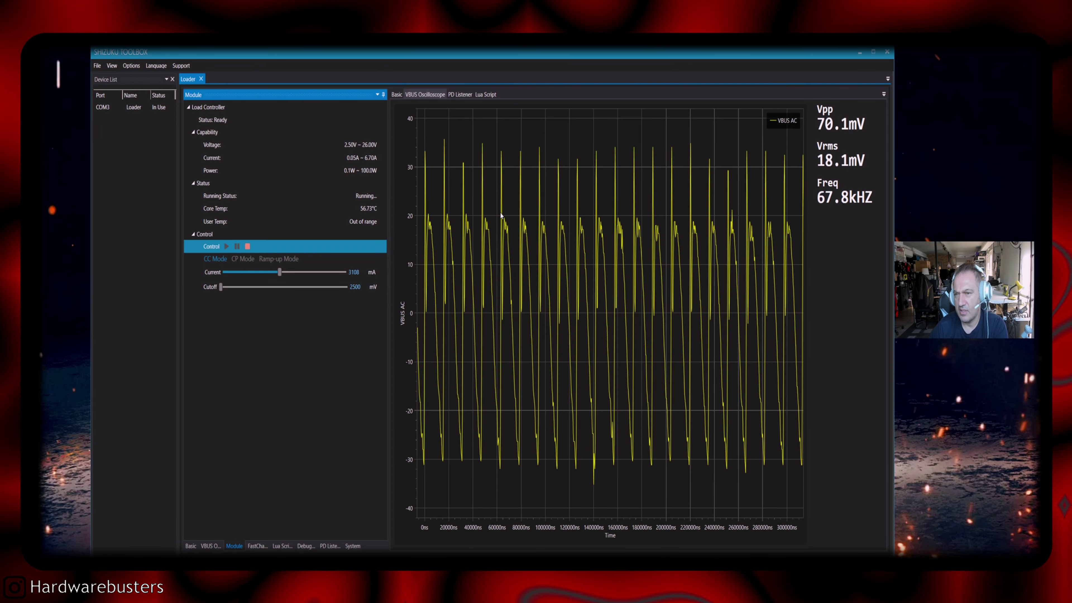
left_click(212, 547)
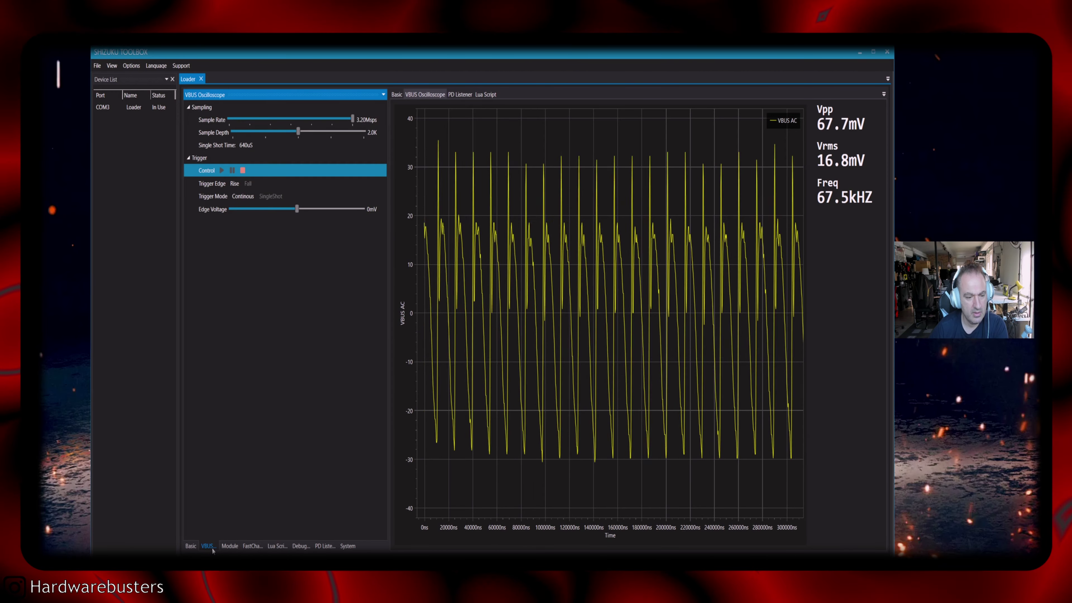
left_click(192, 546)
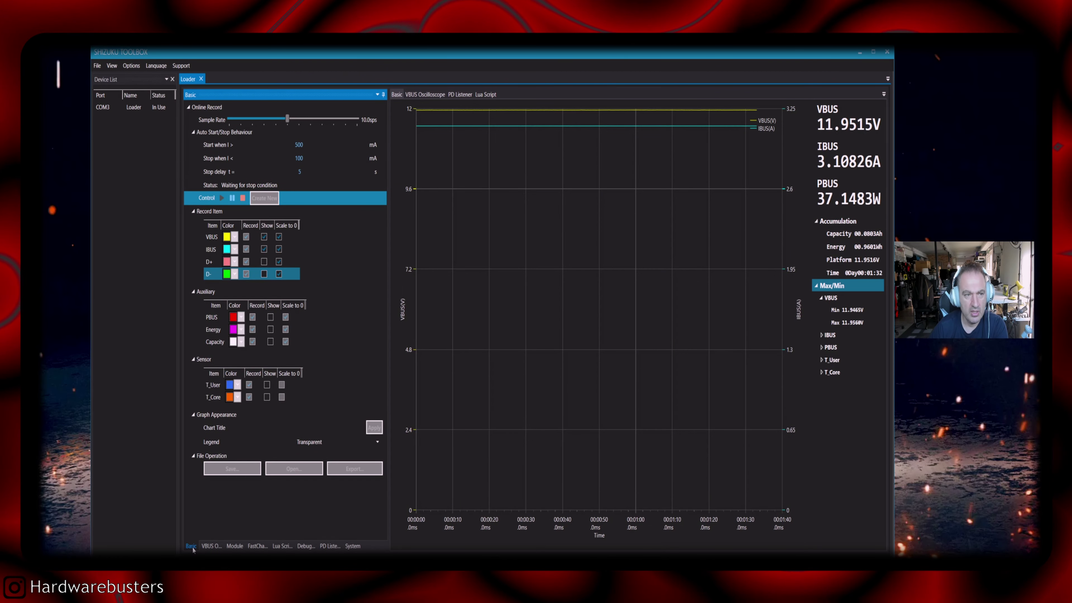
left_click(211, 545)
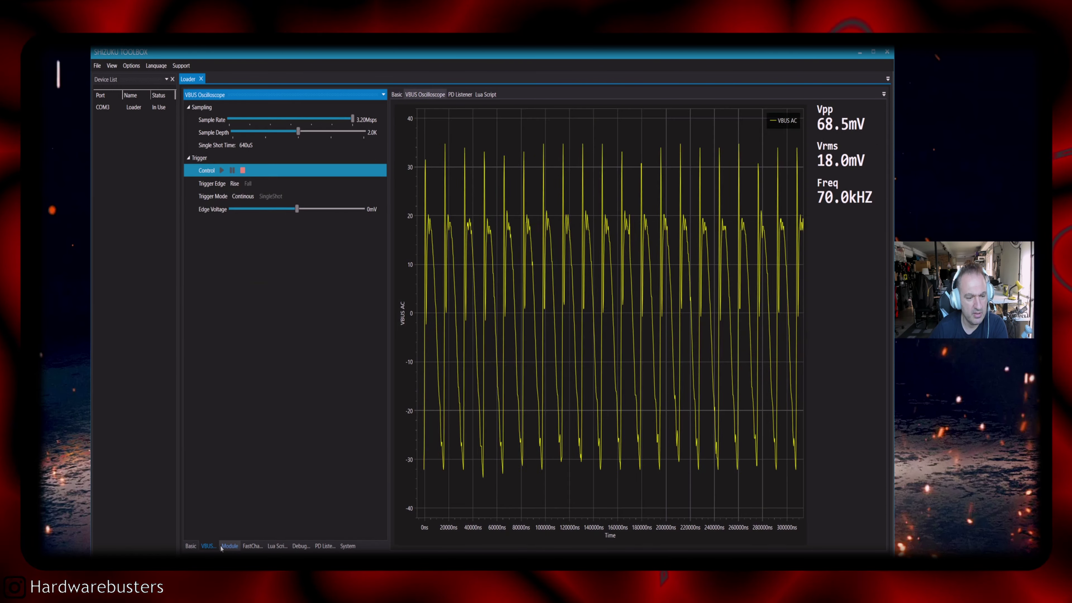
Step: Expand the IBUS, PBUS and T_Core entries among the basic readings to examine their minimum and maximum values
left_click(188, 547)
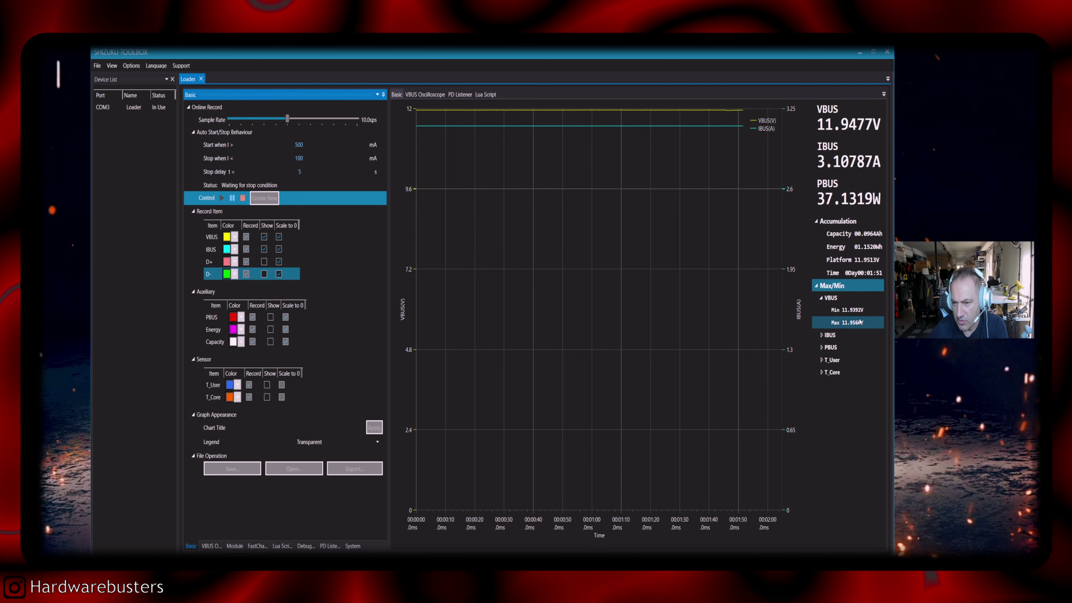
left_click(822, 336)
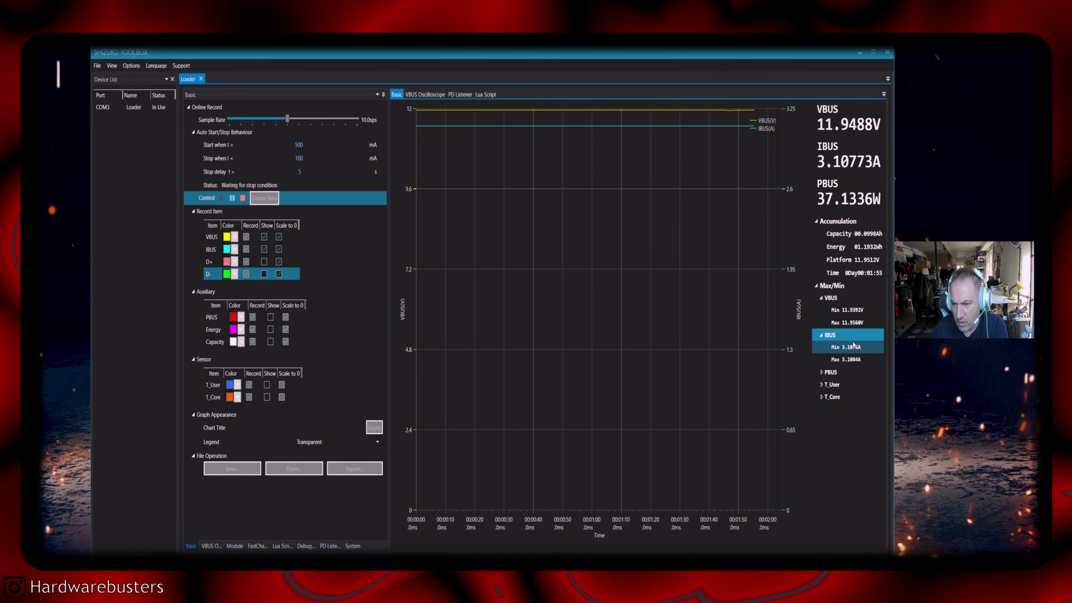
left_click(823, 373)
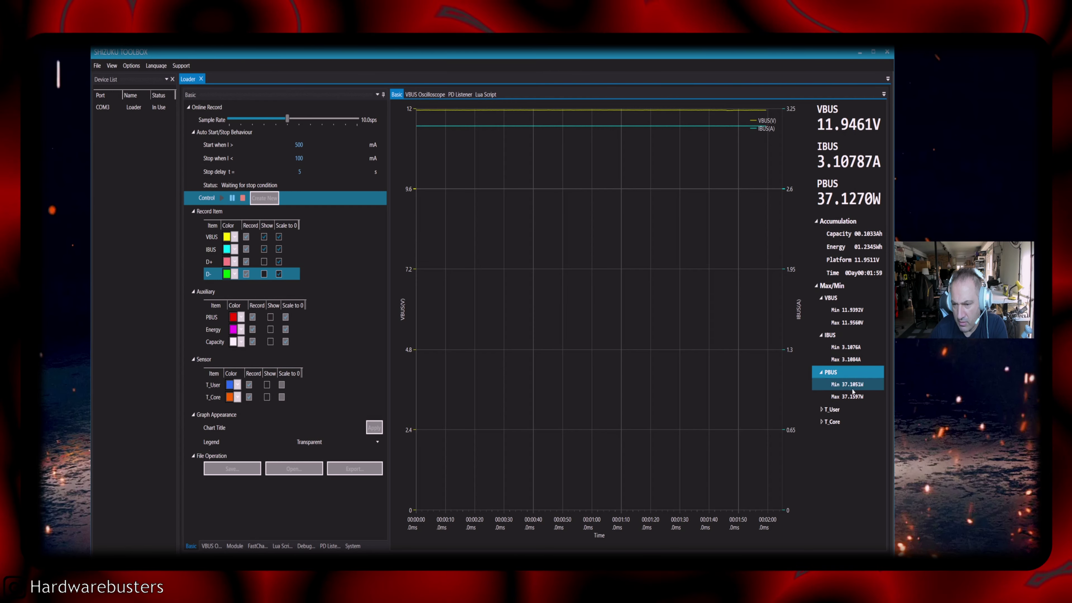
left_click(821, 422)
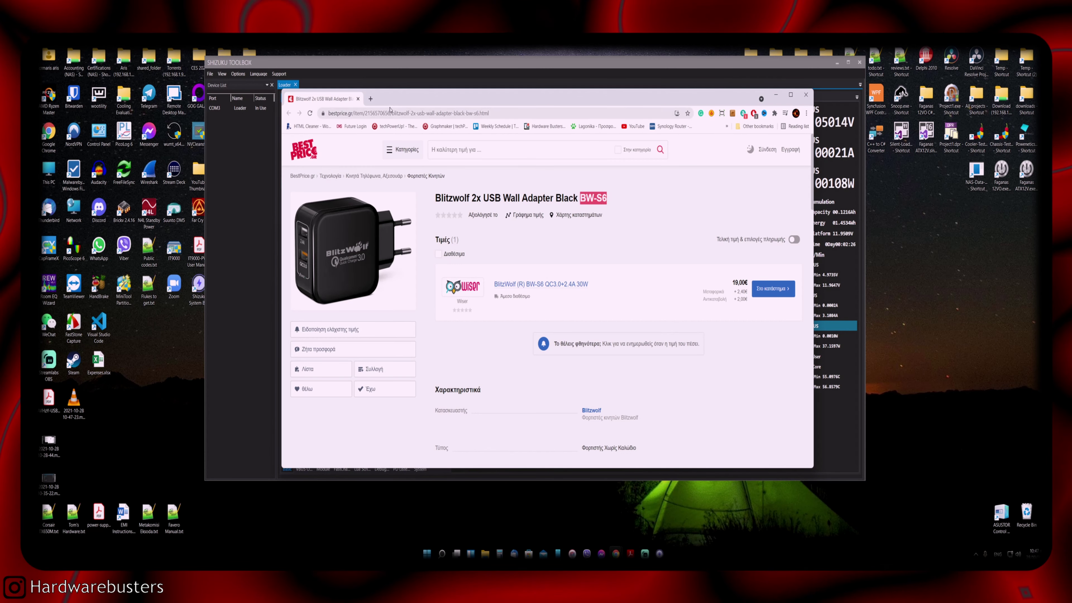
Step: Switch to the web browser, search for BW-S6, open the BlitzWolf charger's product page and read its output specifications
left_click(371, 98)
type("BW-S6")
key("Return")
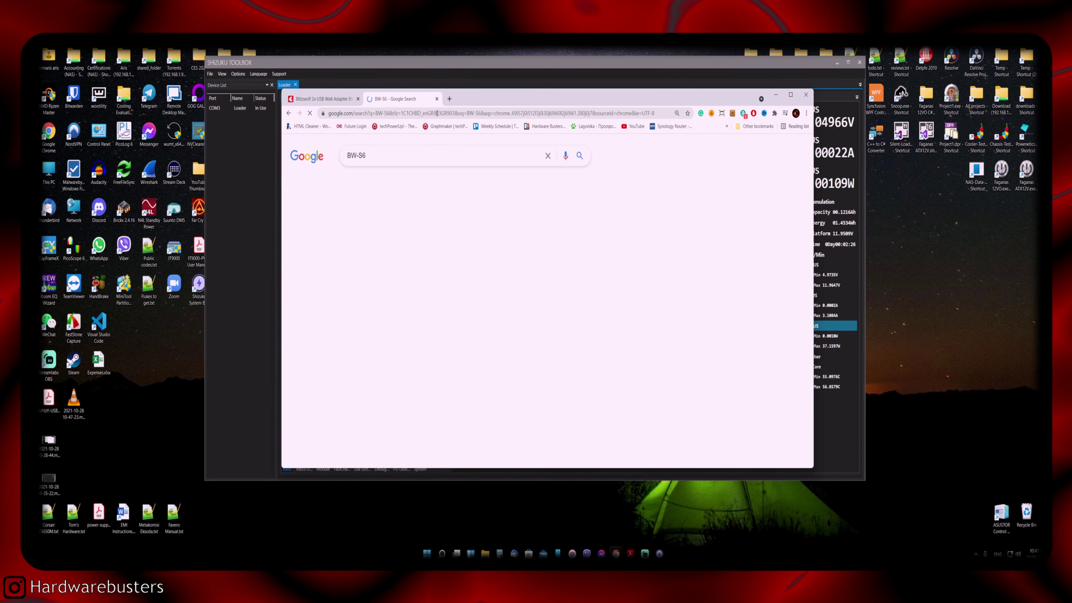
left_click(437, 233)
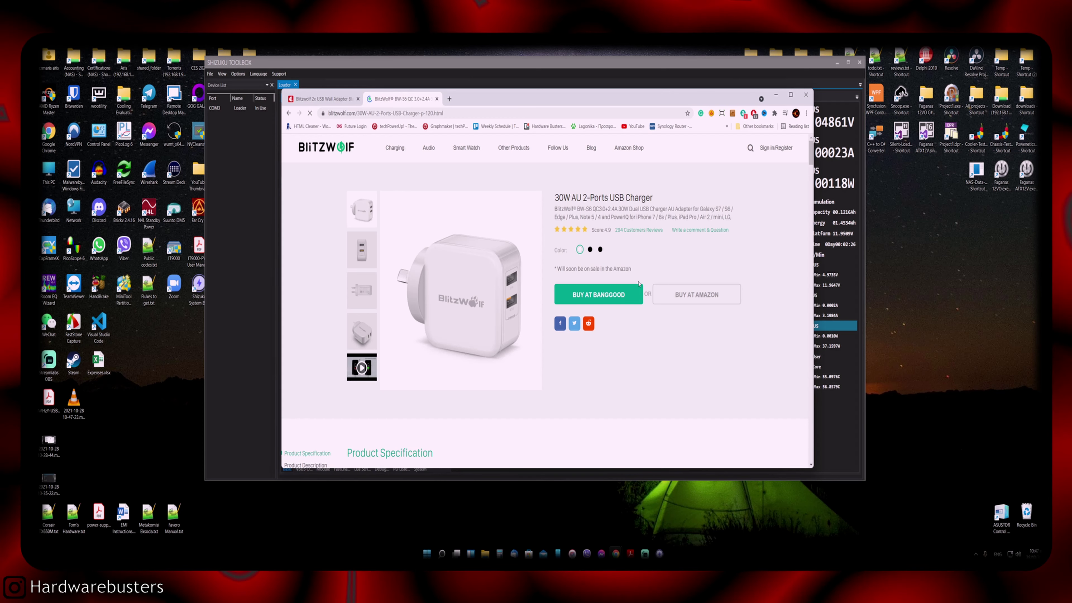
scroll(635, 287, "down", 5)
scroll(528, 304, "down", 4)
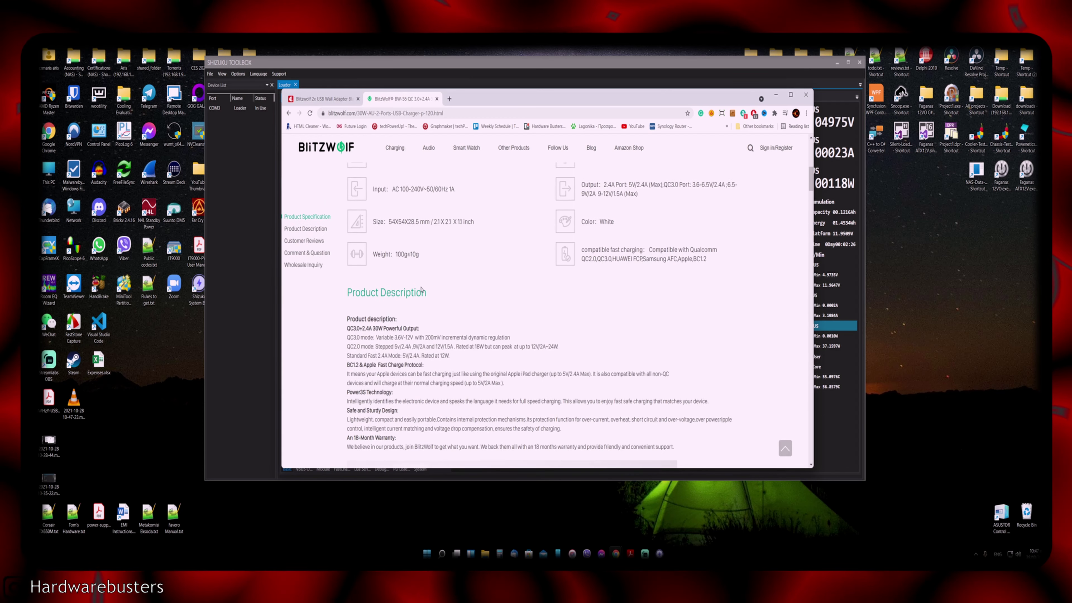
scroll(423, 307, "down", 1)
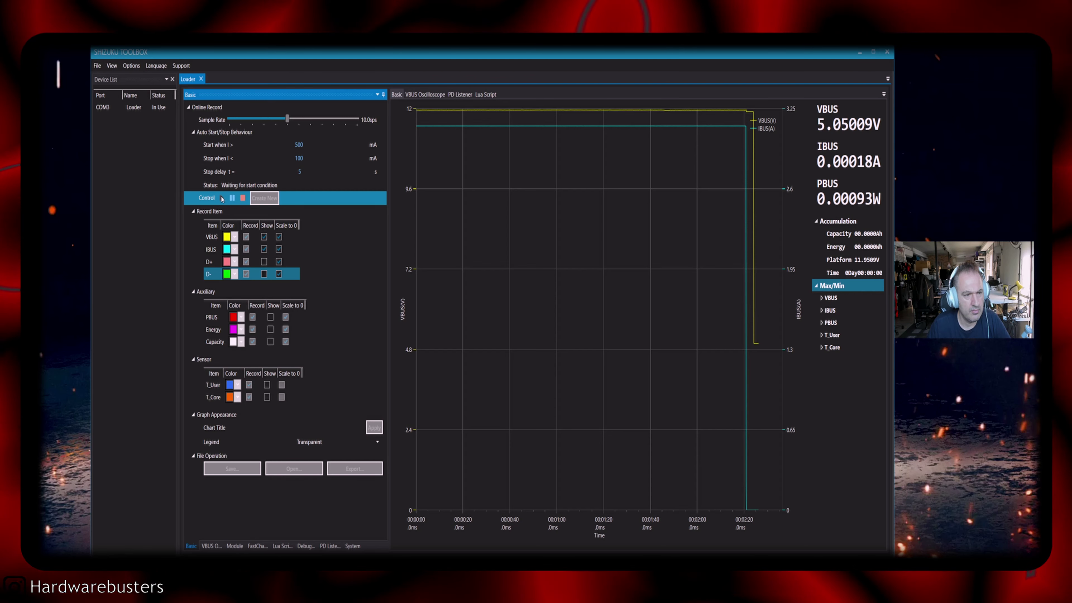
Step: Start a new recording and trigger QC3.0 fast charging with smooth regulation at 20.000 V, checking the resulting VBUS voltage
left_click(222, 197)
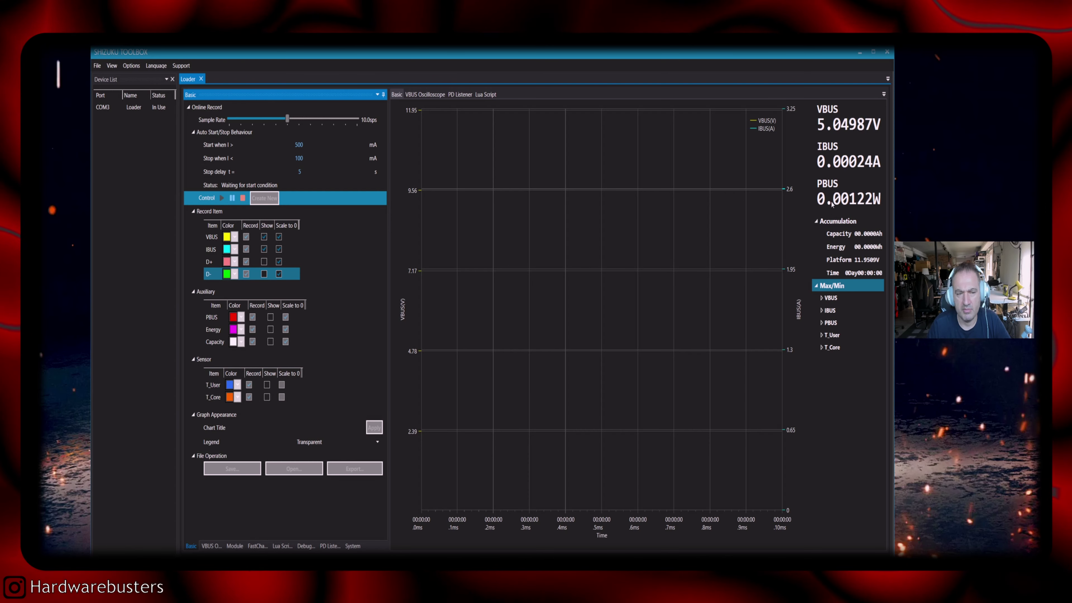
left_click(206, 546)
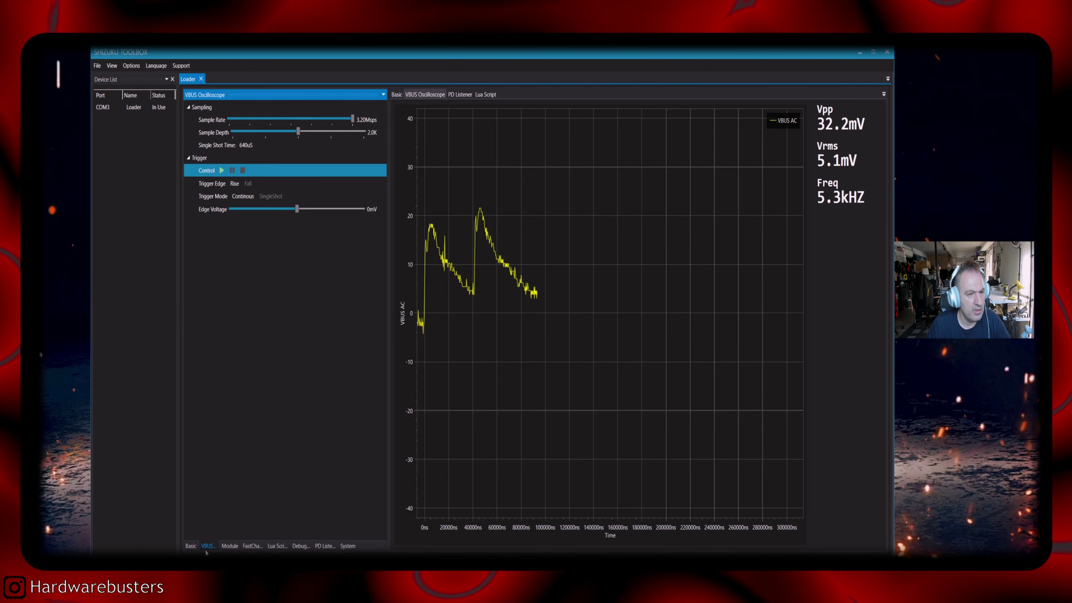
left_click(253, 547)
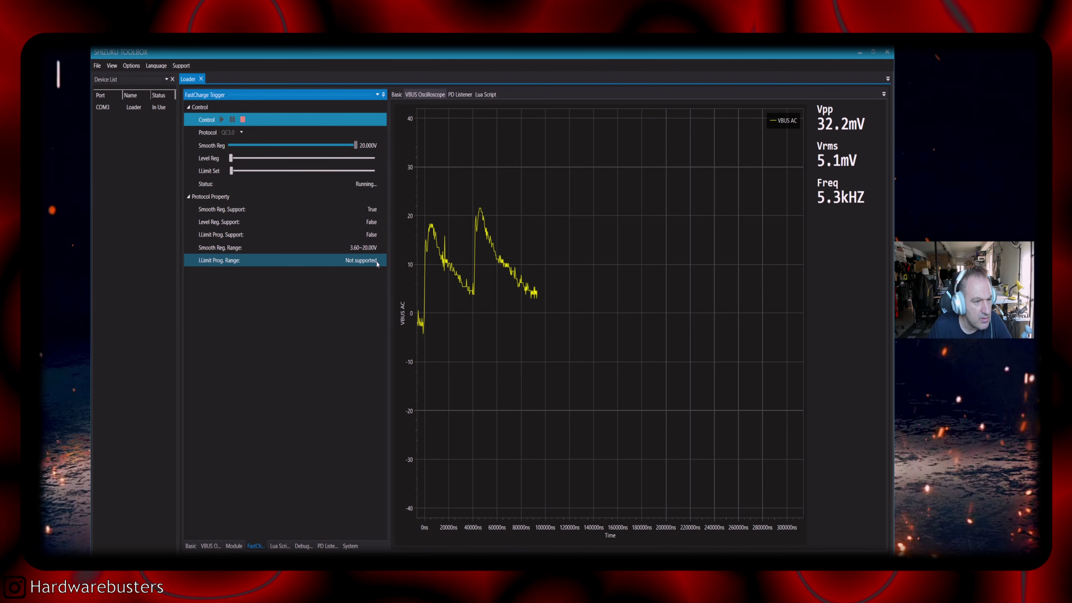
left_click(191, 546)
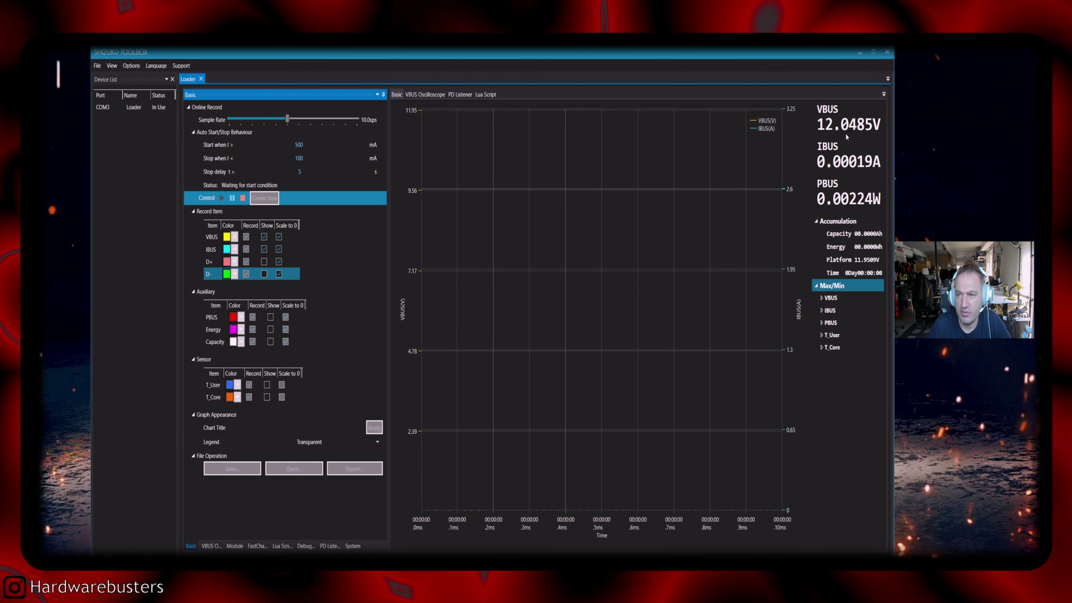
Step: Start the VBUS oscilloscope capture and run the CC load at 50 mA, raising its current to 175 mA
left_click(210, 546)
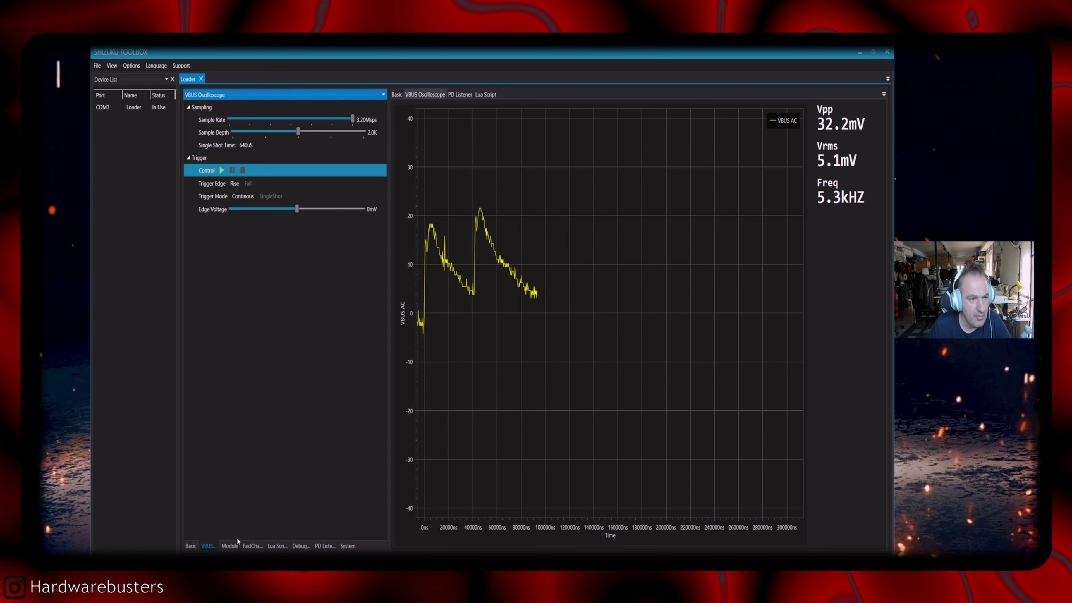
left_click(221, 171)
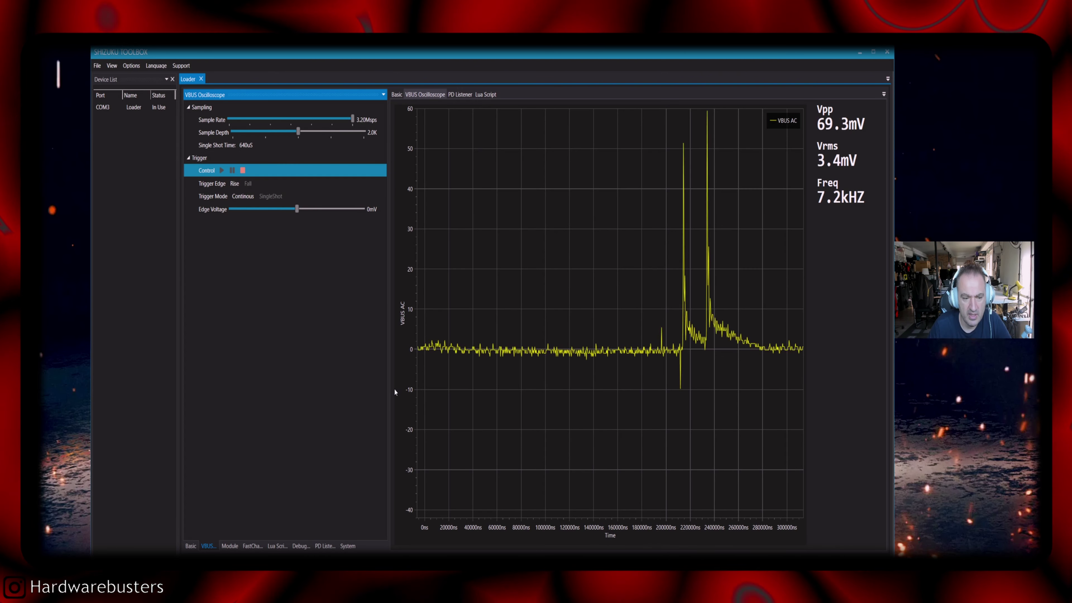
left_click(230, 546)
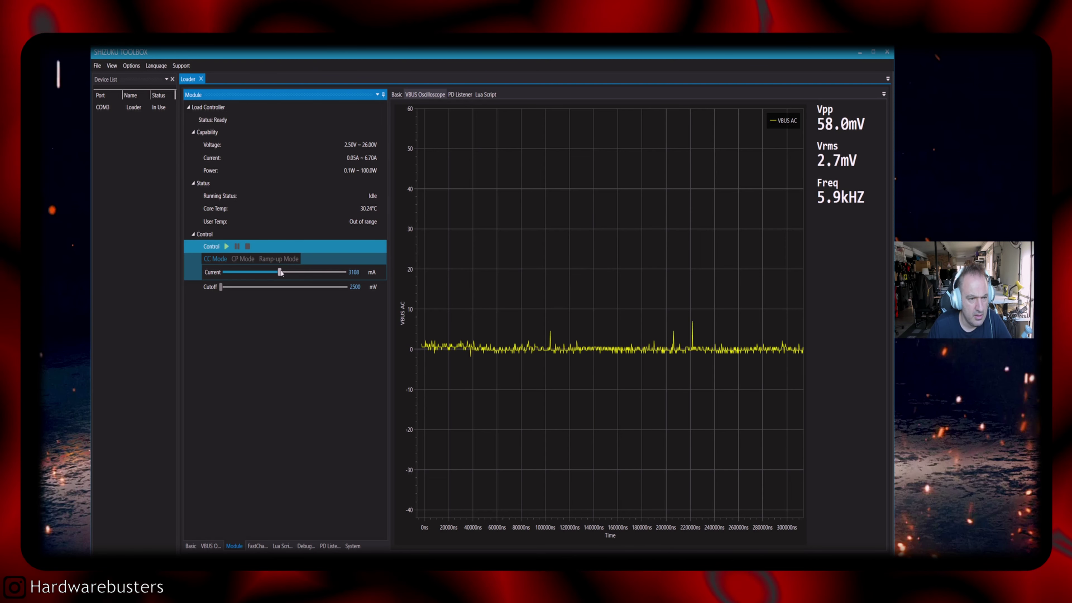
left_click_drag(280, 272, 225, 278)
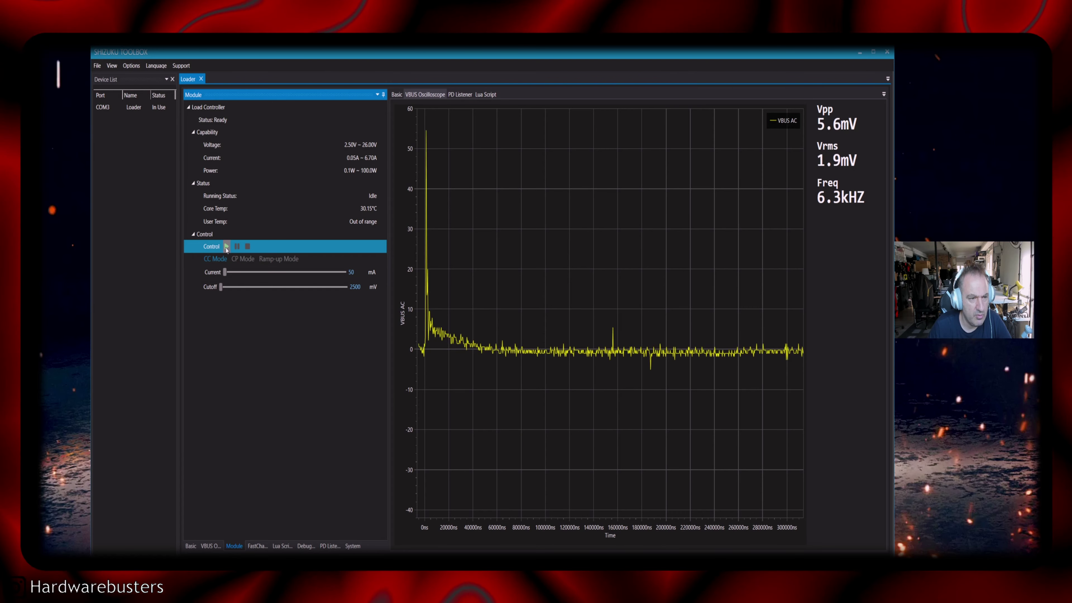
left_click(227, 247)
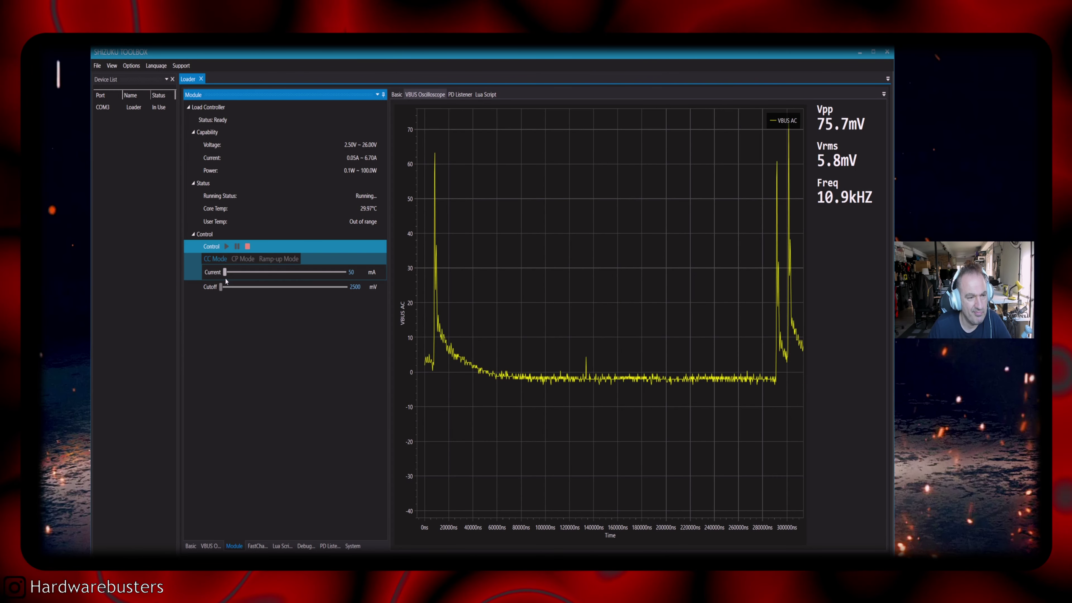
left_click_drag(225, 275, 233, 272)
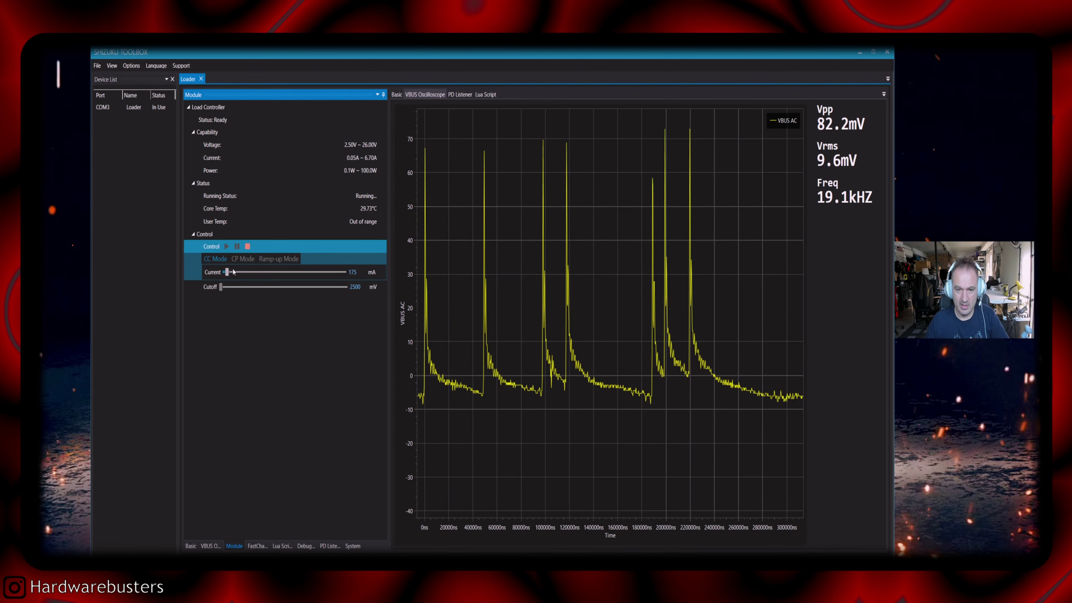